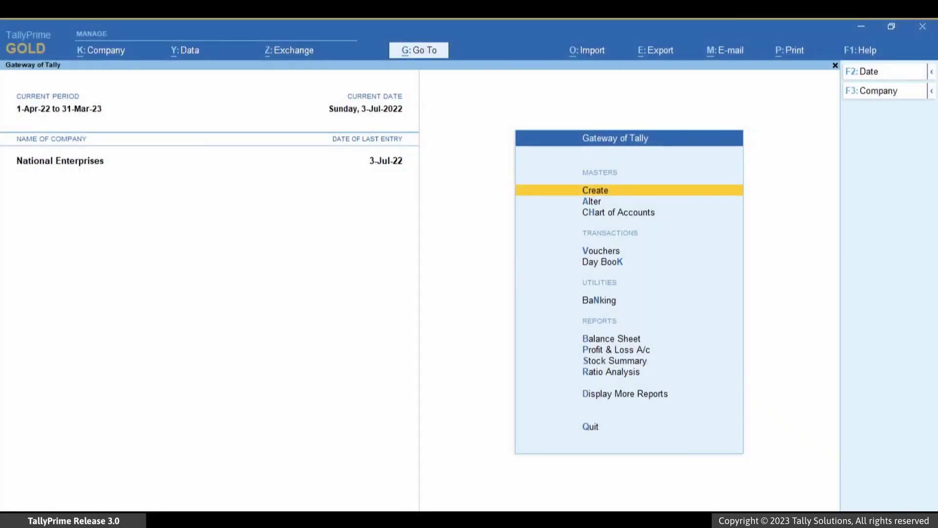
Open a new Stock Item Creation form and name the item Leather Shoes
{"action": "key", "text": "alt+g"}
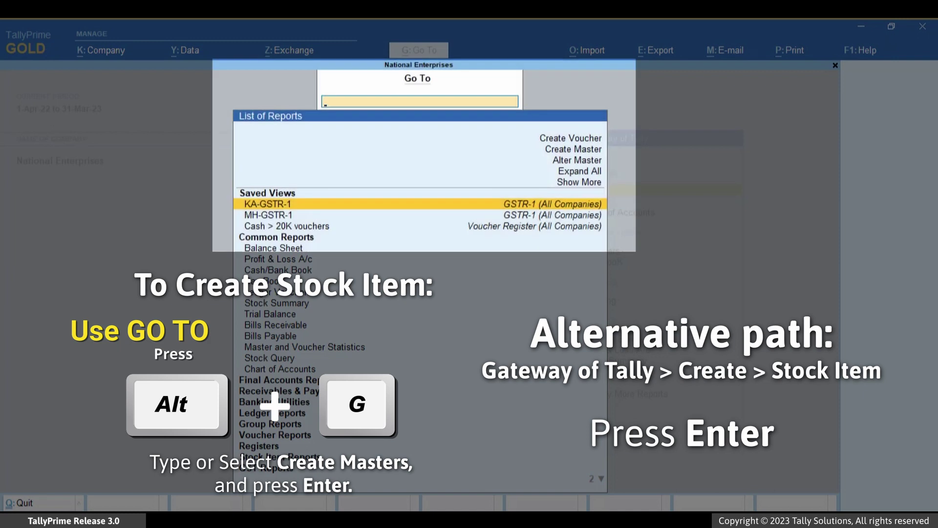
{"action": "key", "text": "Up"}
{"action": "key", "text": "Up"}
{"action": "key", "text": "Up"}
{"action": "key", "text": "Up"}
{"action": "key", "text": "Return"}
{"action": "key", "text": "Down"}
{"action": "key", "text": "Down"}
{"action": "key", "text": "Down"}
{"action": "key", "text": "Down"}
{"action": "key", "text": "Down"}
{"action": "key", "text": "Down"}
{"action": "key", "text": "Return"}
{"action": "type", "text": "Leather Shoes"}
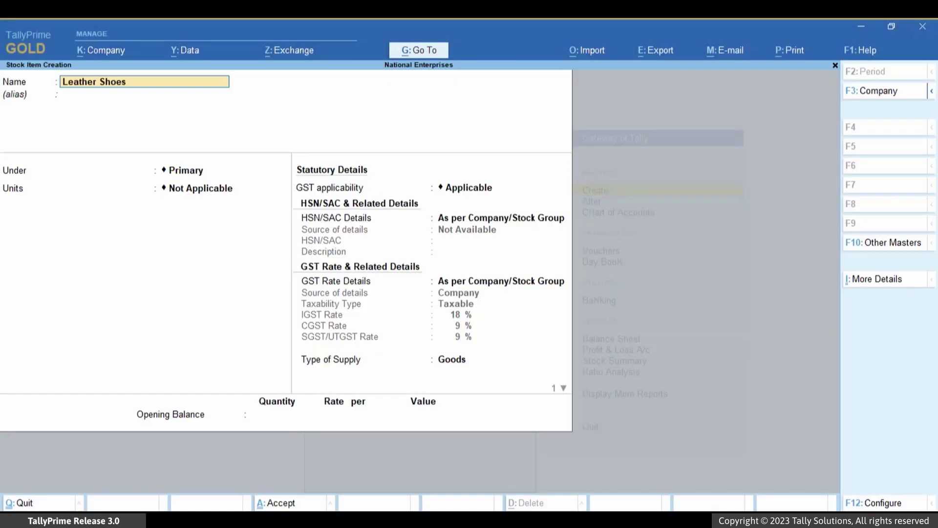
{"action": "key", "text": "Return"}
{"action": "key", "text": "Return"}
Place Leather Shoes under the Footwear group with units set to 'no'
{"action": "key", "text": "Down"}
{"action": "key", "text": "Return"}
{"action": "type", "text": "no"}
{"action": "key", "text": "Return"}
{"action": "key", "text": "Return"}
Specify HSN 6403, 'Plastic Or Leather Composition Footwear', and choose slab-based GST rates
{"action": "key", "text": "Down"}
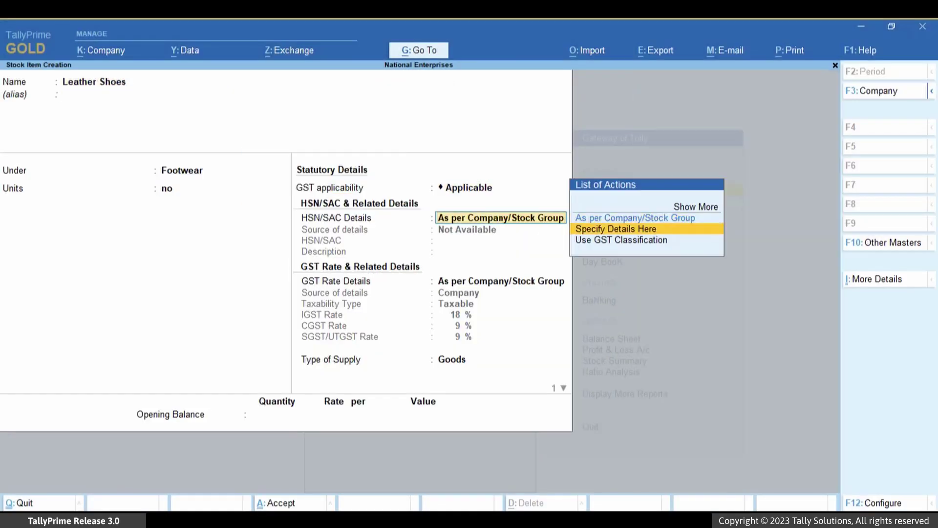
{"action": "key", "text": "Return"}
{"action": "type", "text": "6403"}
{"action": "key", "text": "Return"}
{"action": "type", "text": "Plastic Or Leather Composition Footwear"}
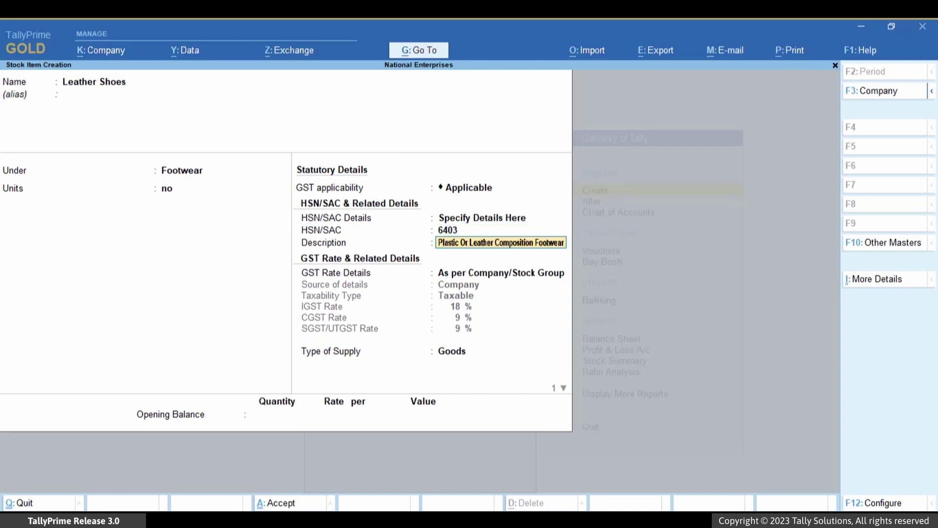
{"action": "key", "text": "Return"}
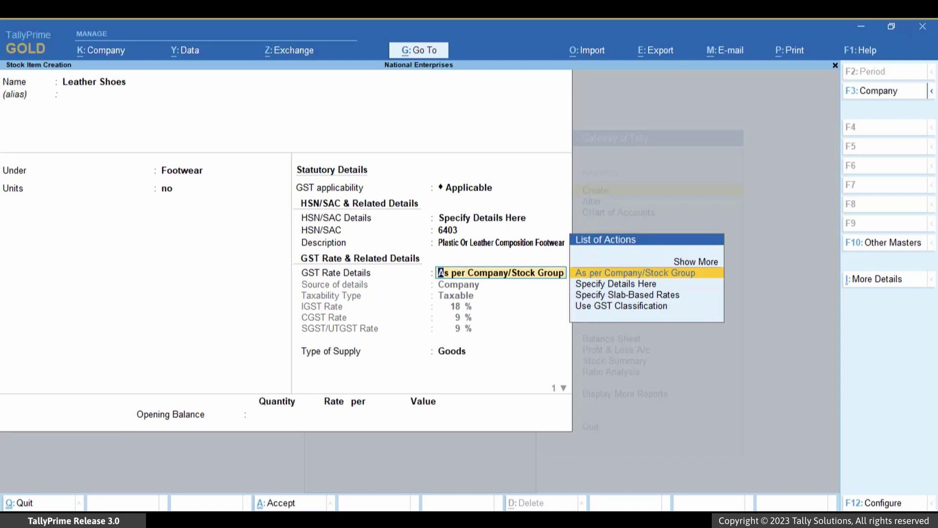
{"action": "key", "text": "Down"}
{"action": "key", "text": "Down"}
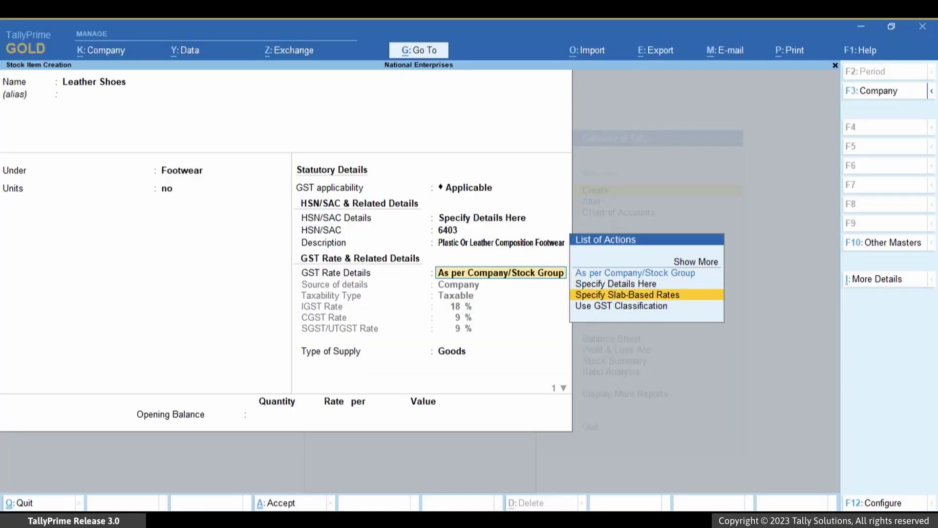
{"action": "key", "text": "Return"}
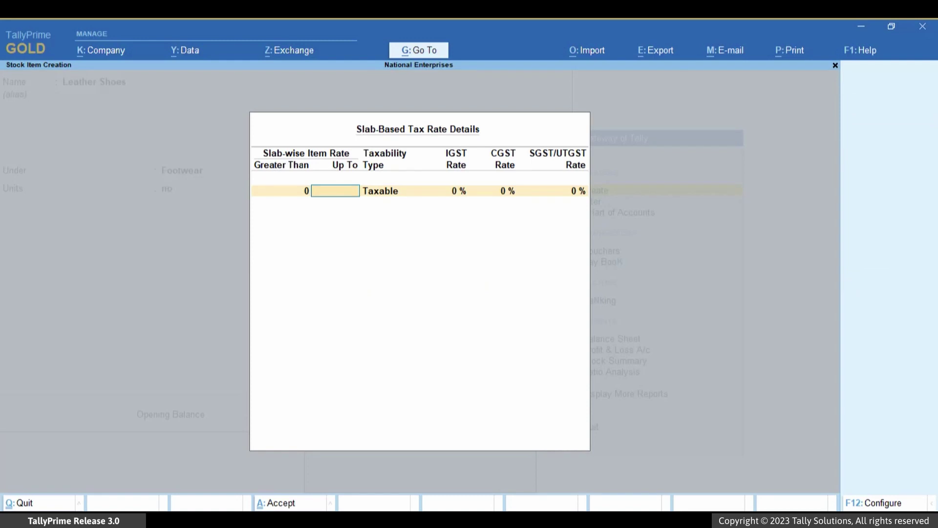
Enter taxable slabs: up to 1,000 at 5% IGST and up to 10,000 at 12% IGST
{"action": "type", "text": "1000"}
{"action": "key", "text": "Return"}
{"action": "key", "text": "Return"}
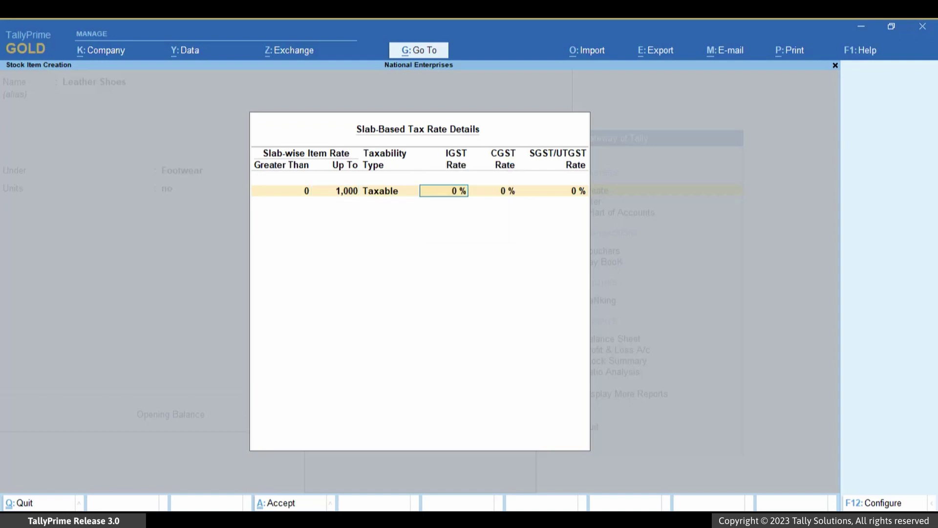
{"action": "type", "text": "5"}
{"action": "key", "text": "Return"}
{"action": "key", "text": "Return"}
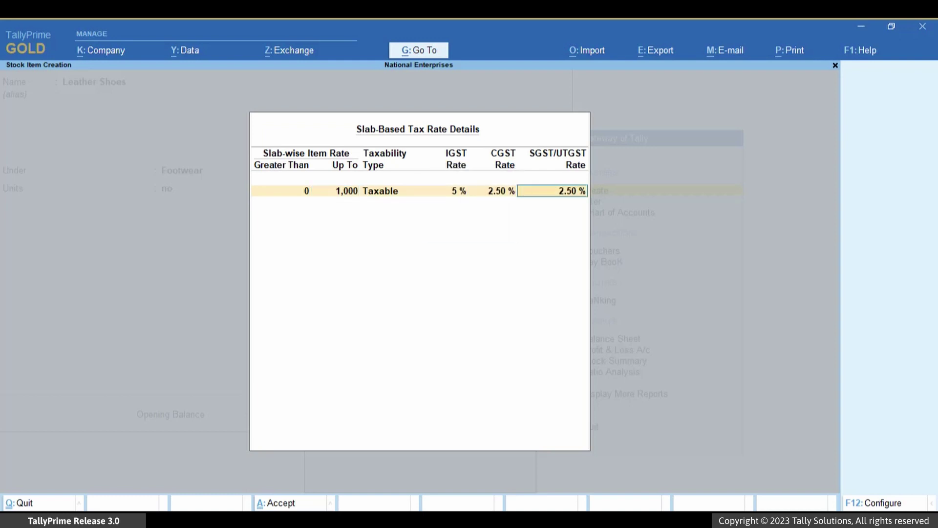
{"action": "key", "text": "Return"}
{"action": "type", "text": "10000"}
{"action": "key", "text": "Return"}
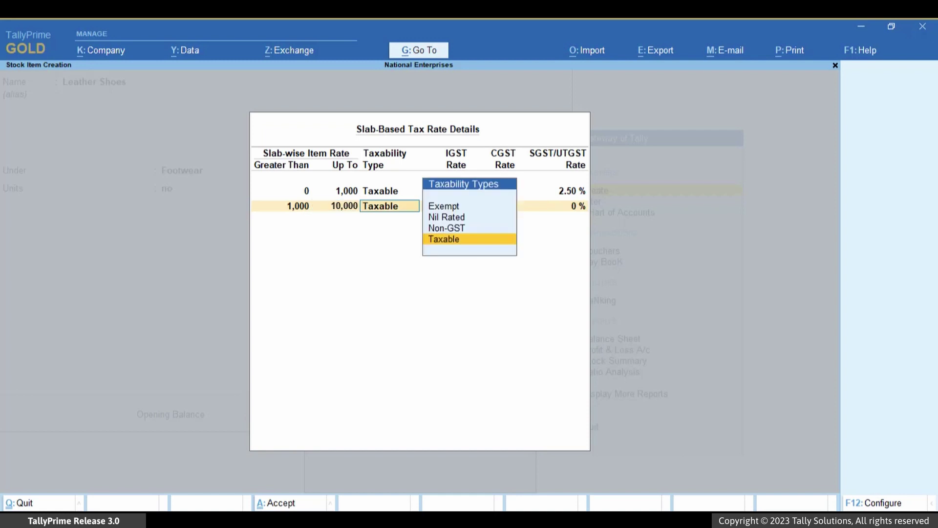
{"action": "key", "text": "Return"}
{"action": "type", "text": "12"}
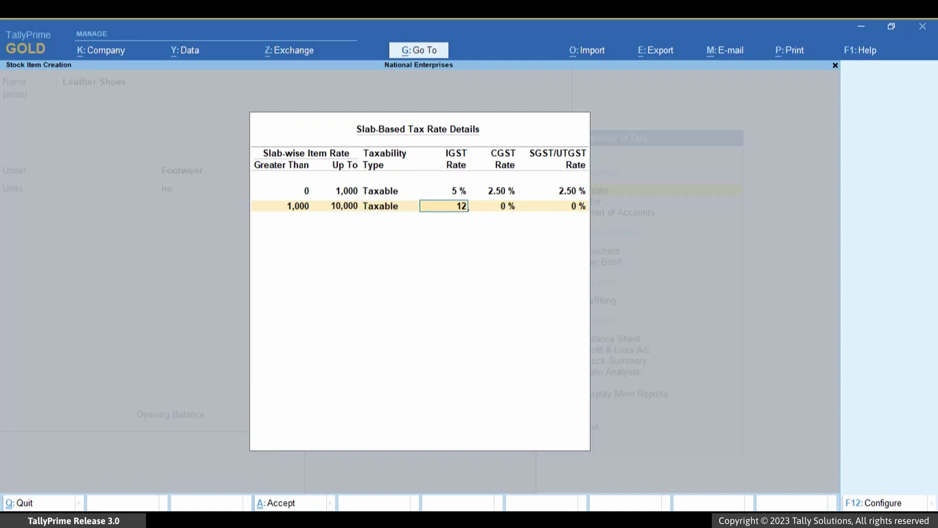
{"action": "key", "text": "Return"}
{"action": "key", "text": "Return"}
{"action": "key", "text": "ctrl+a"}
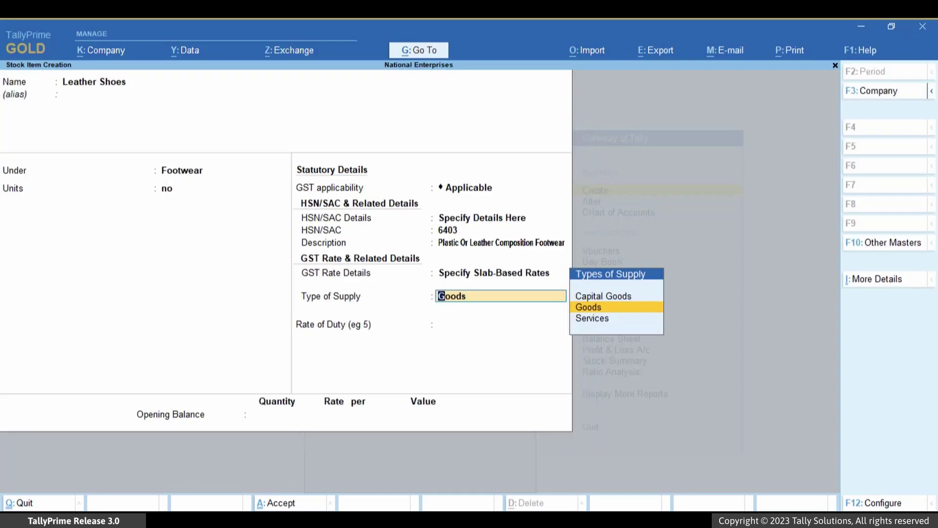
Keep supply type Goods, leave rate of duty blank, and save the Leather Shoes item
{"action": "key", "text": "Return"}
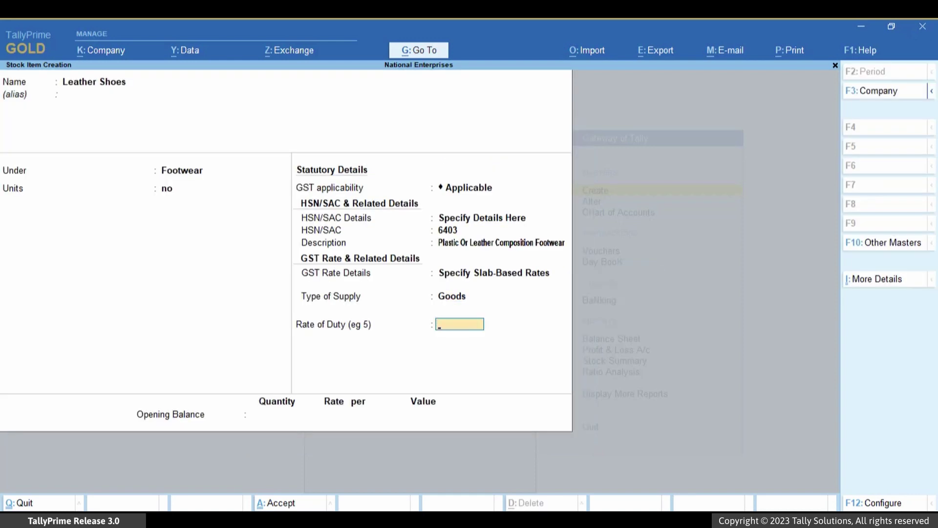
{"action": "key", "text": "Return"}
{"action": "key", "text": "Return"}
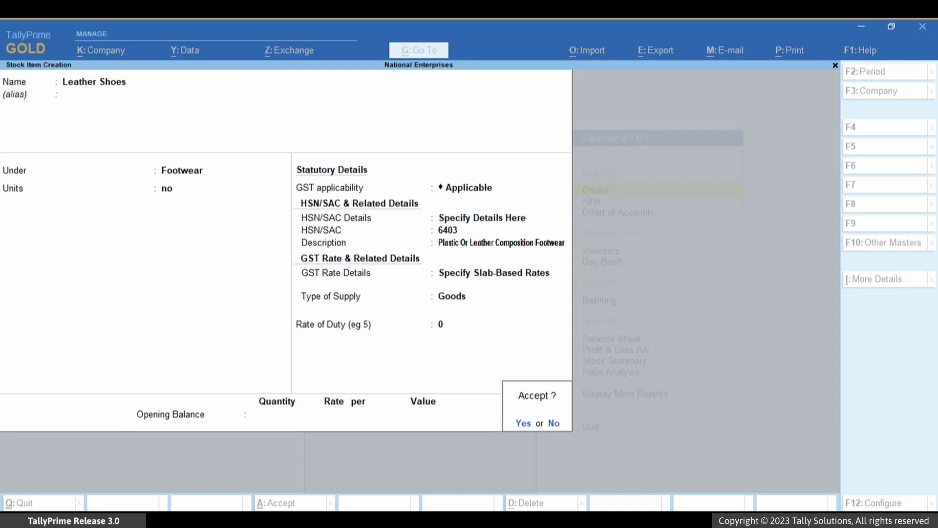
{"action": "key", "text": "Return"}
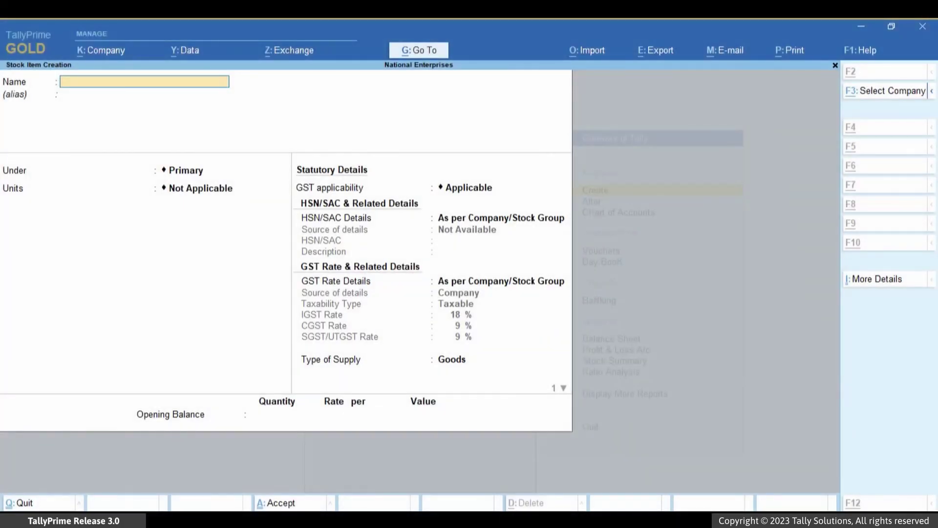
Bring up the Go To list over the stock item screen using Alt+G
{"action": "key", "text": "alt+g"}
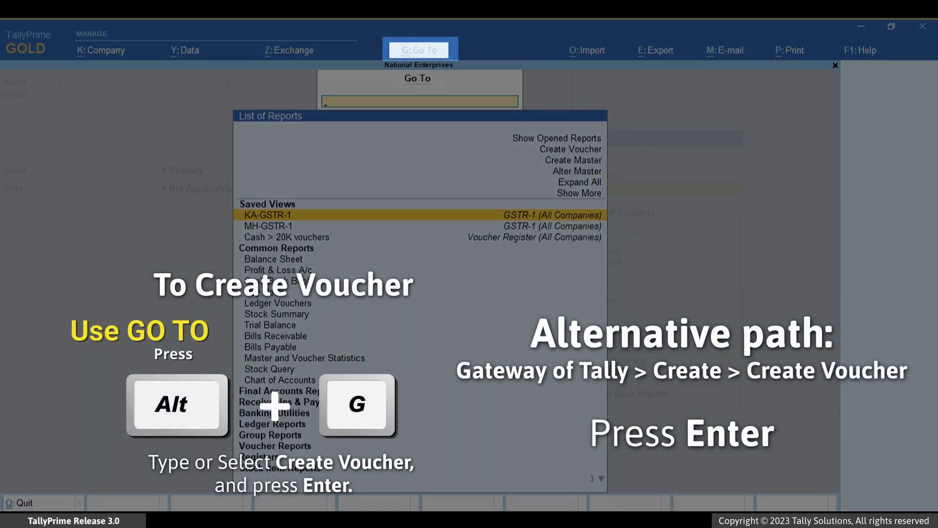
Start a Sales voucher dated 4-Jul-22 with the customer as party and Sales as the ledger
{"action": "key", "text": "Up"}
{"action": "key", "text": "Up"}
{"action": "key", "text": "Up"}
{"action": "key", "text": "Up"}
{"action": "key", "text": "Up"}
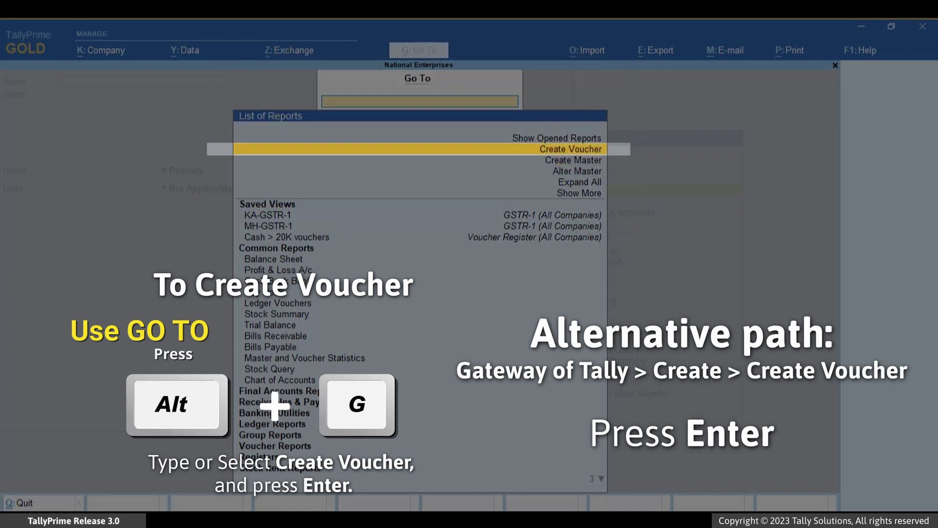
{"action": "key", "text": "Return"}
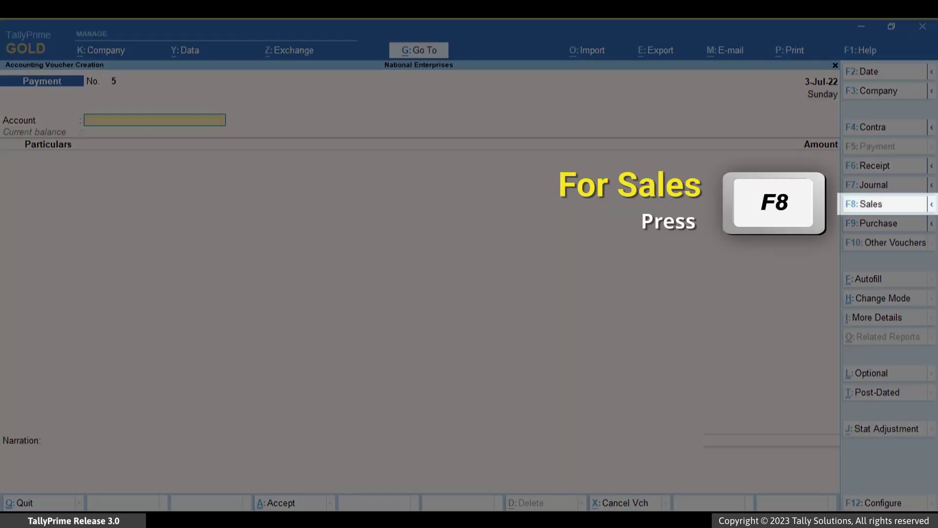
{"action": "key", "text": "F8"}
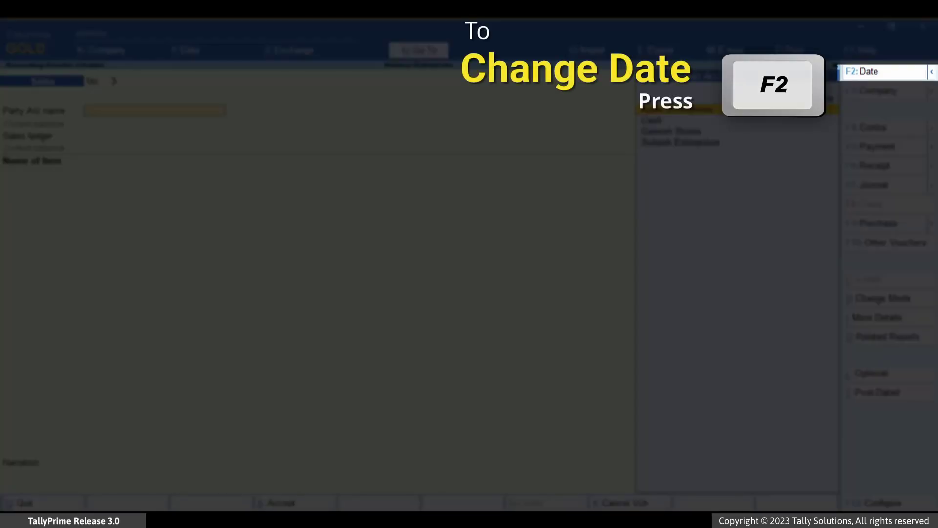
{"action": "key", "text": "Down"}
{"action": "key", "text": "Down"}
{"action": "key", "text": "Down"}
{"action": "key", "text": "Return"}
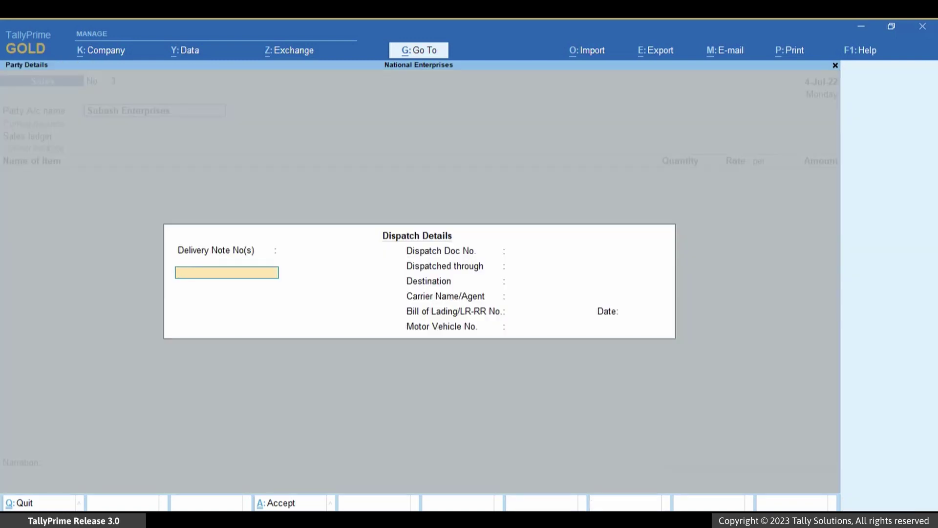
{"action": "key", "text": "ctrl+a"}
{"action": "key", "text": "ctrl+a"}
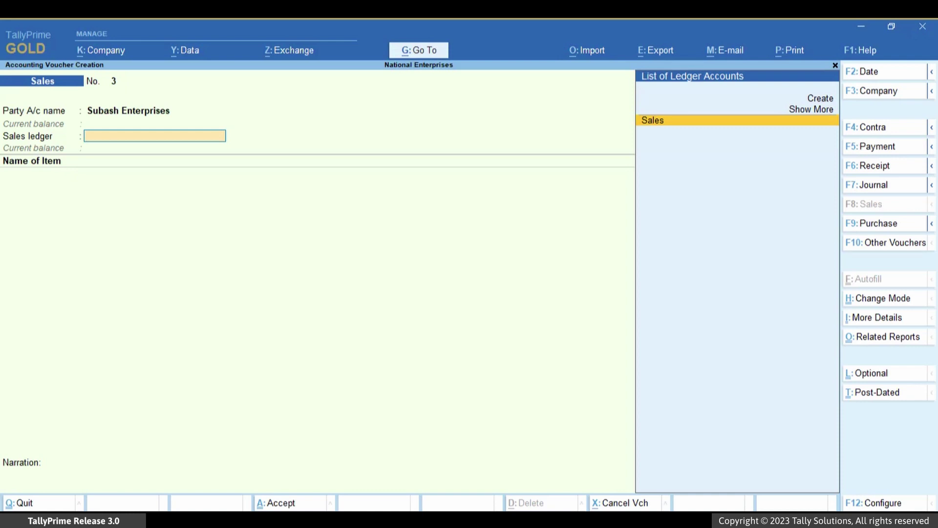
{"action": "key", "text": "Return"}
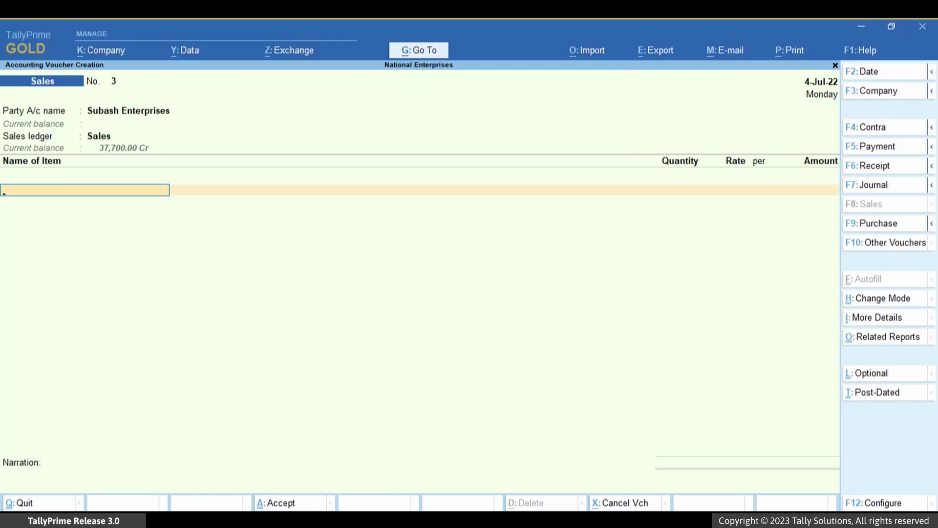
Add 25 Leather Shoes at a rate of 999 and review the GST details applied
{"action": "type", "text": "L"}
{"action": "key", "text": "Return"}
{"action": "type", "text": "25"}
{"action": "key", "text": "Return"}
{"action": "type", "text": "999"}
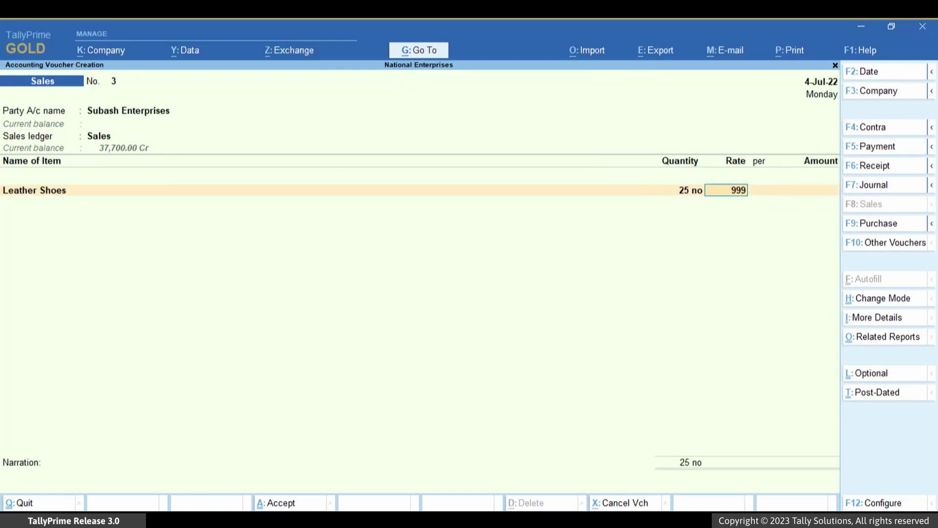
{"action": "key", "text": "Return"}
{"action": "key", "text": "Return"}
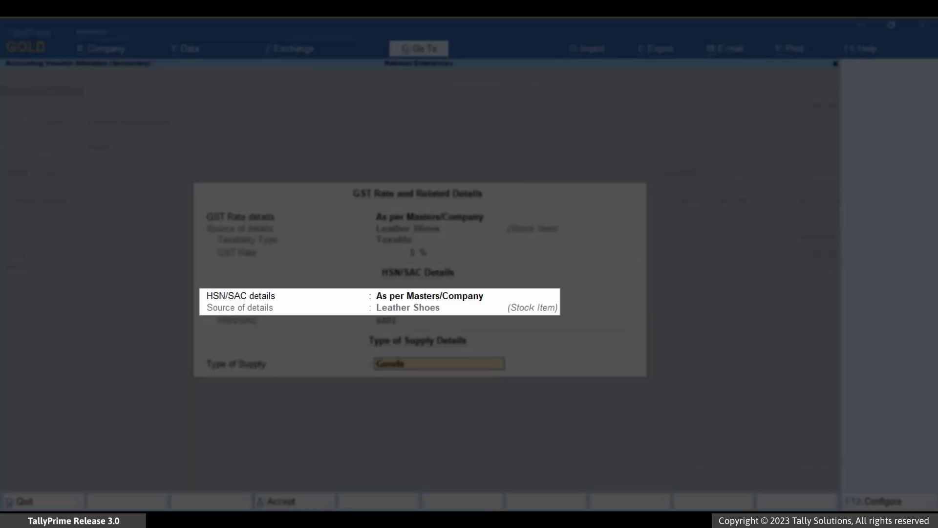
{"action": "key", "text": "Return"}
Change the rate to 1,500, making the line 37,500.00 with GST at 12%
{"action": "key", "text": "BackSpace"}
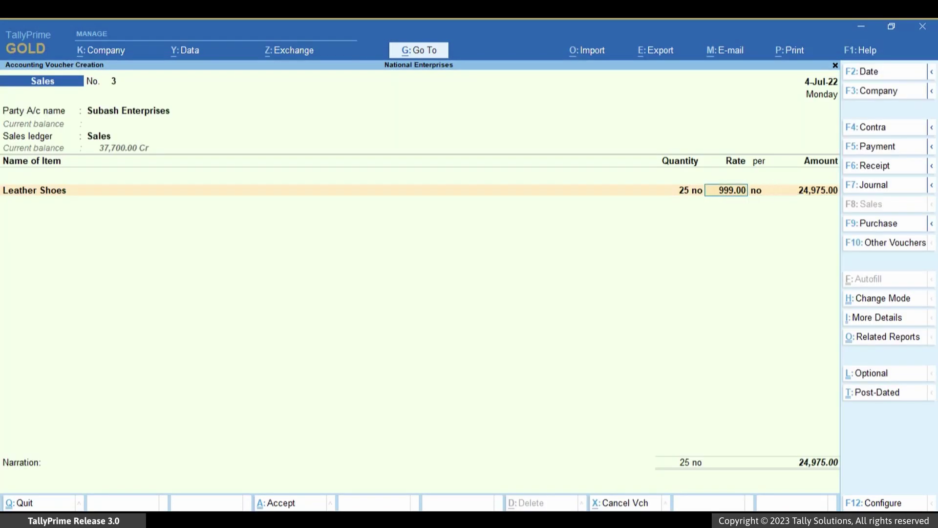
{"action": "type", "text": "1500"}
{"action": "key", "text": "Return"}
{"action": "key", "text": "Return"}
{"action": "key", "text": "Return"}
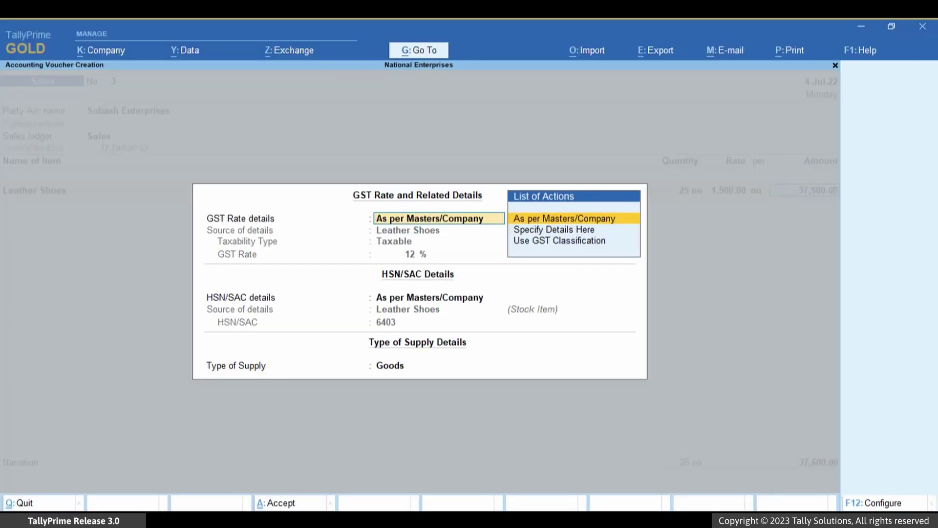
{"action": "key", "text": "ctrl+a"}
Add CGST and SGST ledgers at 2,250.00 each to the voucher
{"action": "key", "text": "Return"}
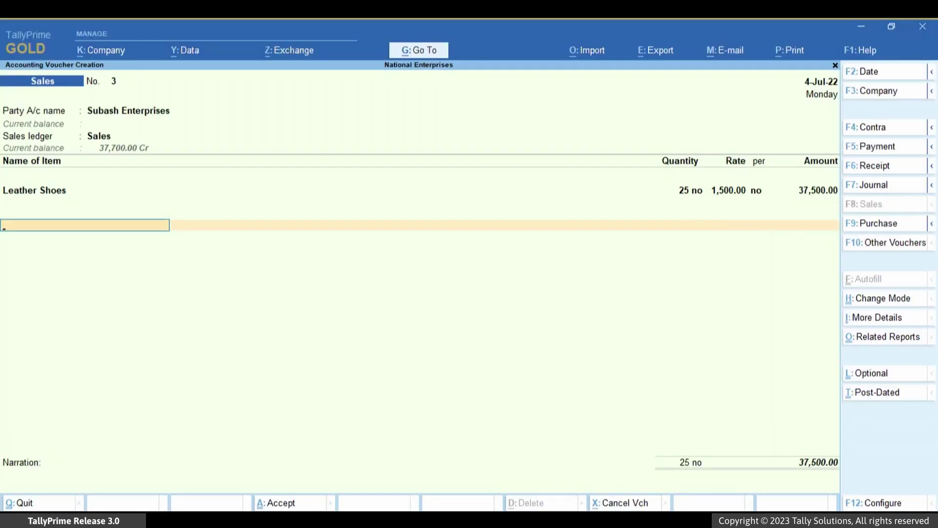
{"action": "type", "text": "Cg"}
{"action": "key", "text": "Return"}
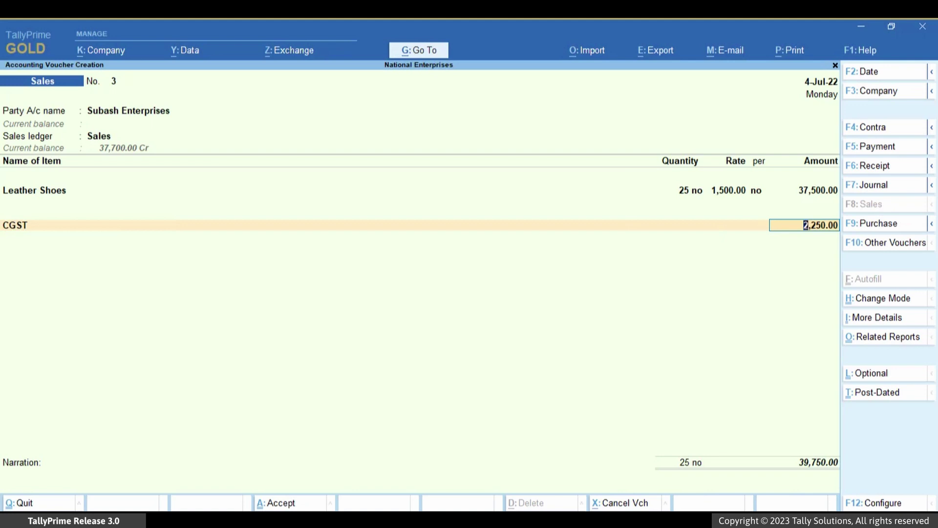
{"action": "key", "text": "Return"}
{"action": "type", "text": "Sg"}
{"action": "key", "text": "Return"}
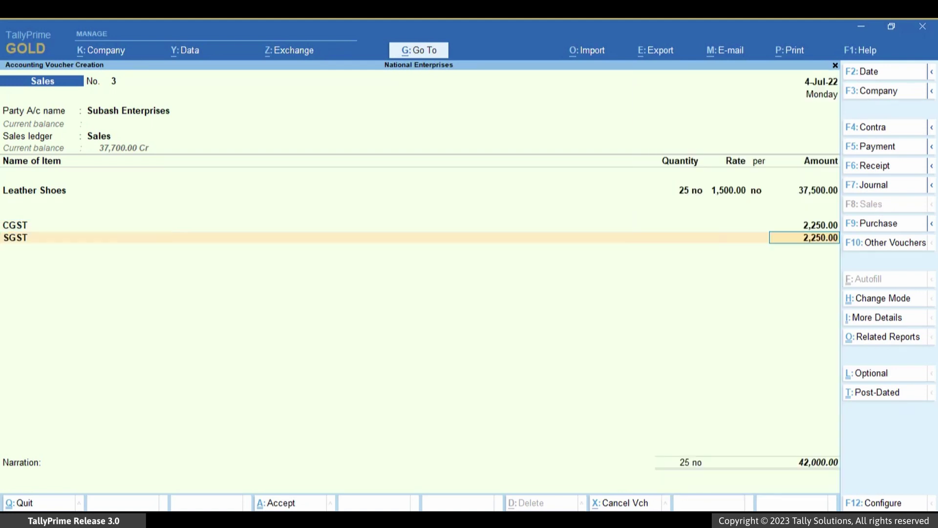
{"action": "key", "text": "Return"}
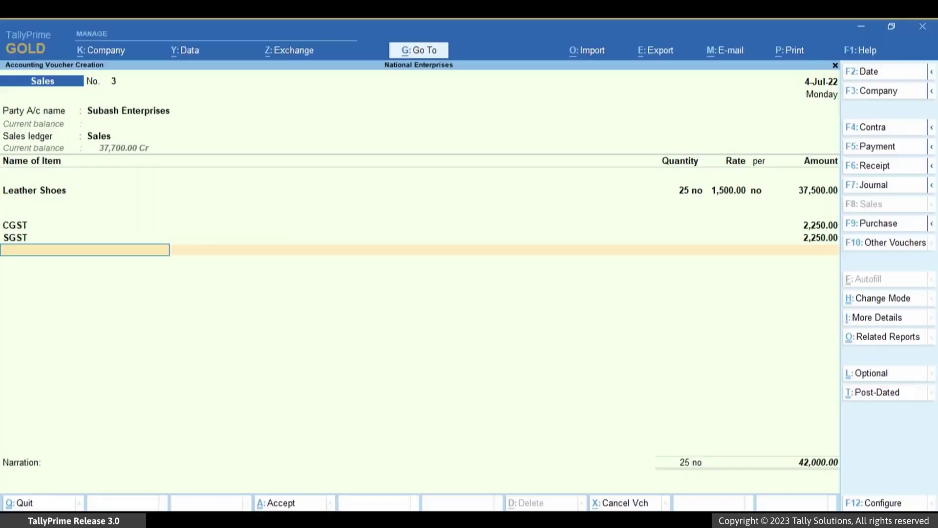
Review the detailed GST tax analysis, then save the 42,000.00 voucher with New Ref 3
{"action": "key", "text": "alt+a"}
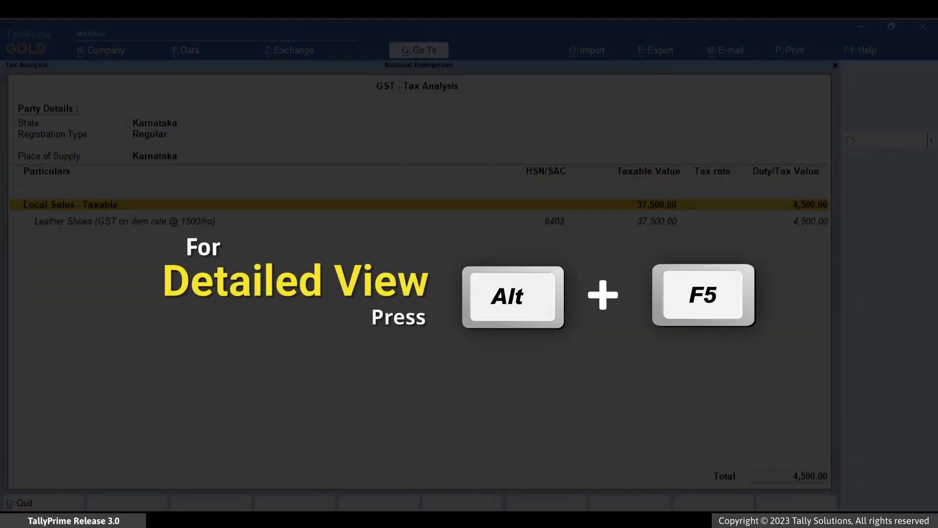
{"action": "key", "text": "alt+F5"}
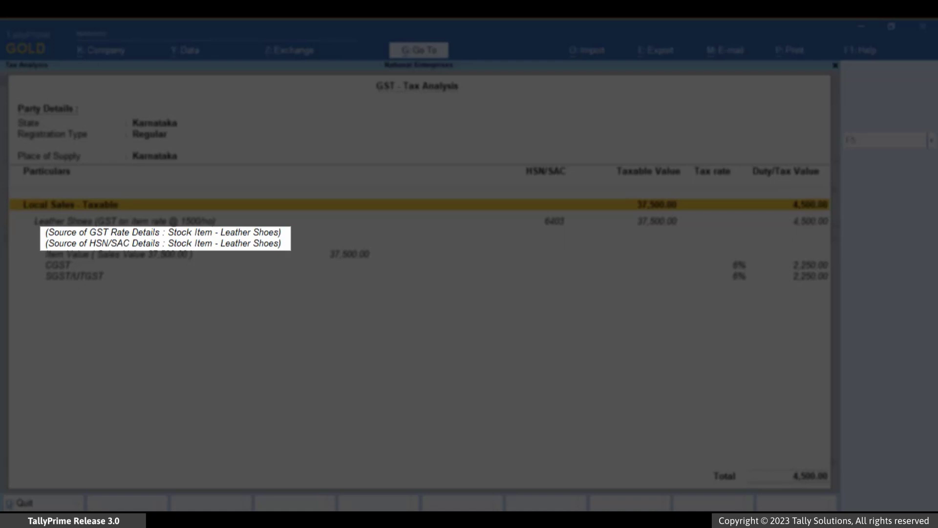
{"action": "key", "text": "Escape"}
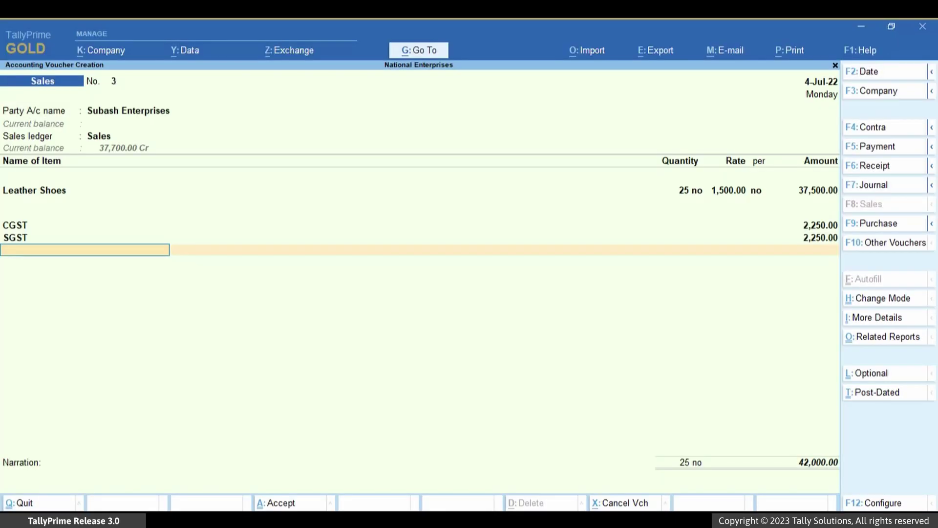
{"action": "key", "text": "Return"}
{"action": "key", "text": "Return"}
{"action": "key", "text": "Return"}
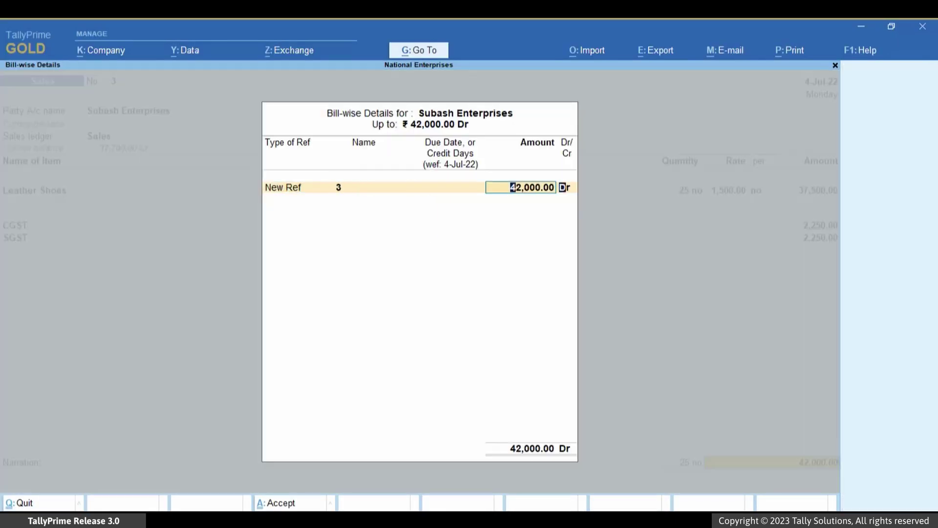
{"action": "key", "text": "Return"}
{"action": "key", "text": "Return"}
{"action": "key", "text": "Return"}
{"action": "key", "text": "Return"}
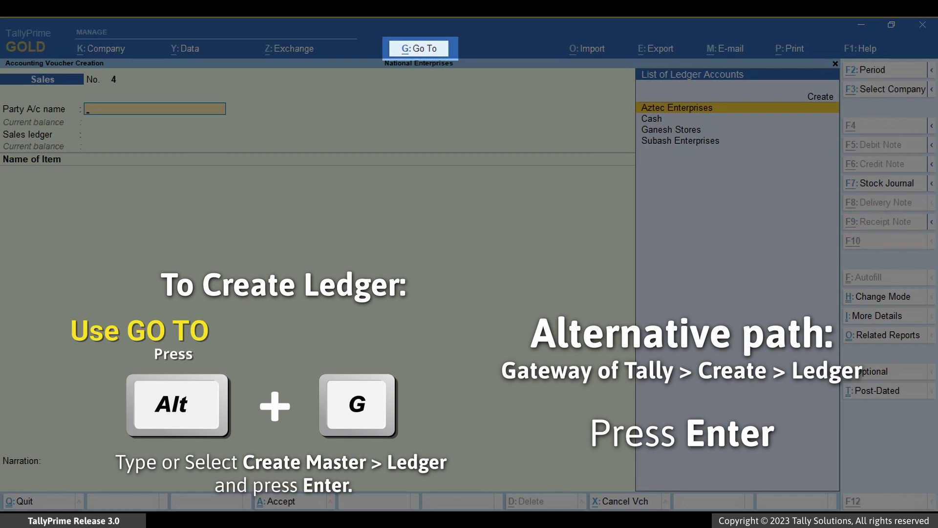
Create a new ledger named 'Sales - Other Footwear' under Sales Accounts
{"action": "key", "text": "alt+g"}
{"action": "key", "text": "Up"}
{"action": "key", "text": "Up"}
{"action": "key", "text": "Up"}
{"action": "key", "text": "Up"}
{"action": "key", "text": "Return"}
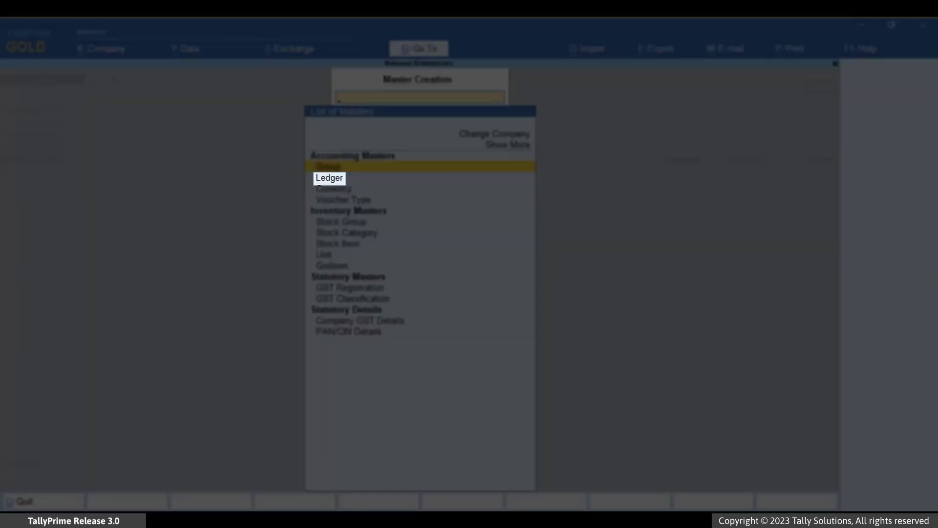
{"action": "key", "text": "Down"}
{"action": "key", "text": "Return"}
{"action": "type", "text": "Sales - Other Footwear"}
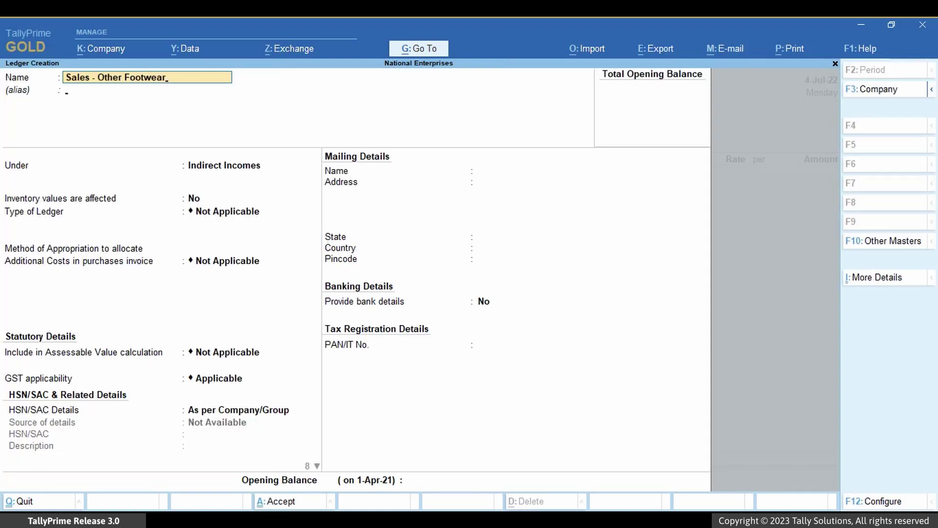
{"action": "key", "text": "Return"}
{"action": "type", "text": "Sales Accounts"}
{"action": "key", "text": "Return"}
Specify HSN/SAC 6401 with description 'Other Footwear' on the ledger
{"action": "key", "text": "Return"}
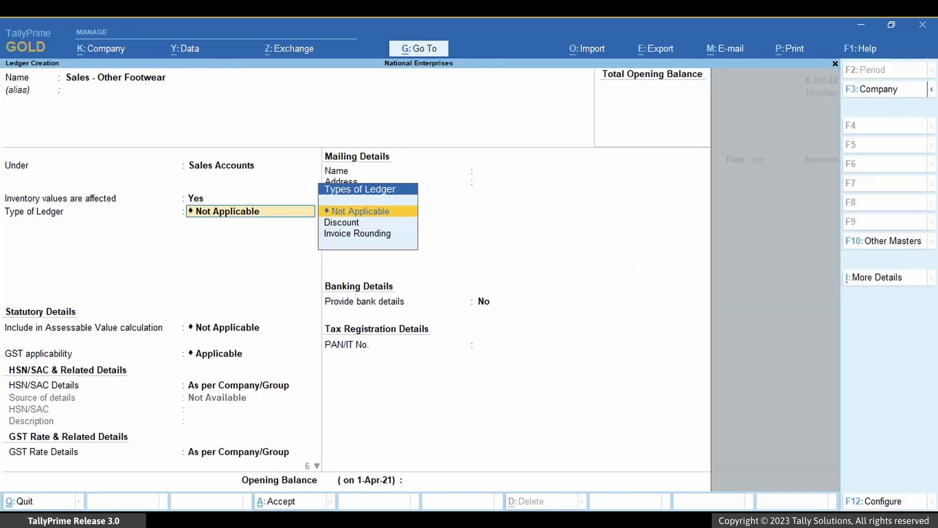
{"action": "key", "text": "Return"}
{"action": "key", "text": "Return"}
{"action": "key", "text": "Return"}
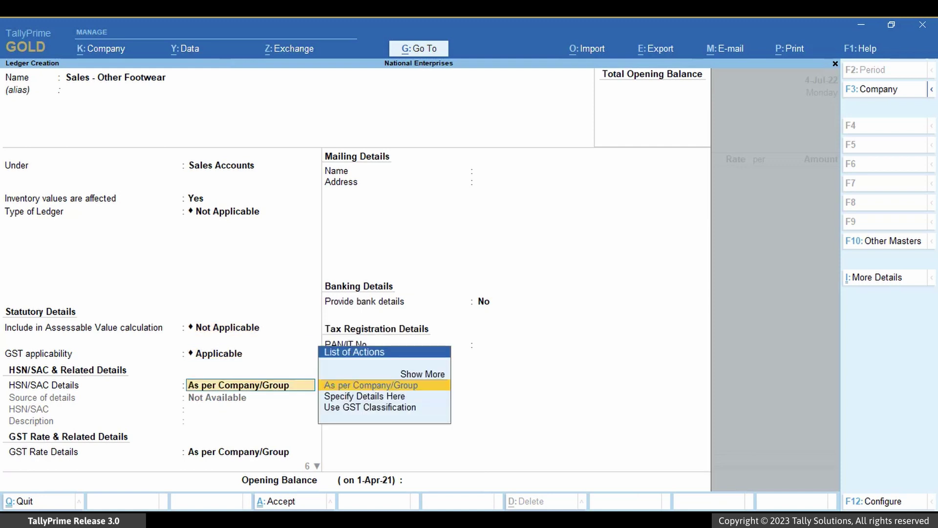
{"action": "key", "text": "Down"}
{"action": "key", "text": "Return"}
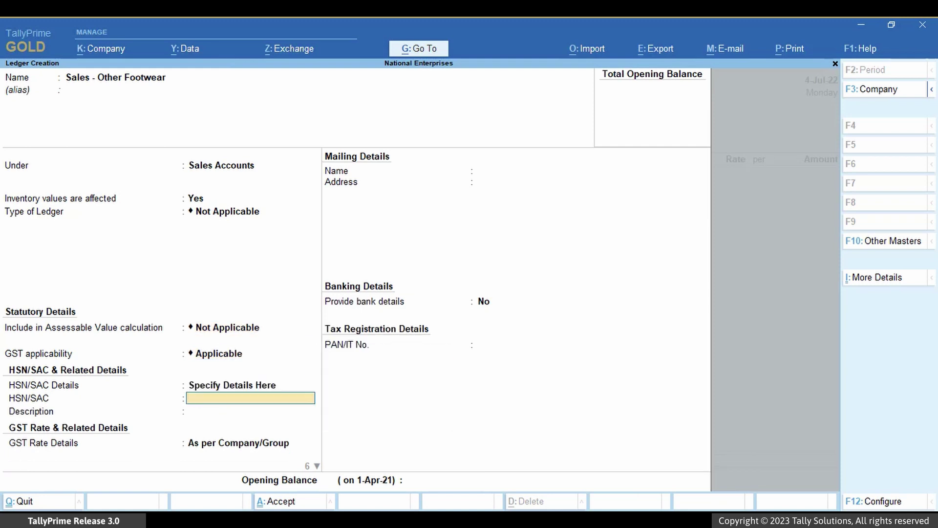
{"action": "type", "text": "6401"}
{"action": "key", "text": "Return"}
{"action": "type", "text": "Other Footwear"}
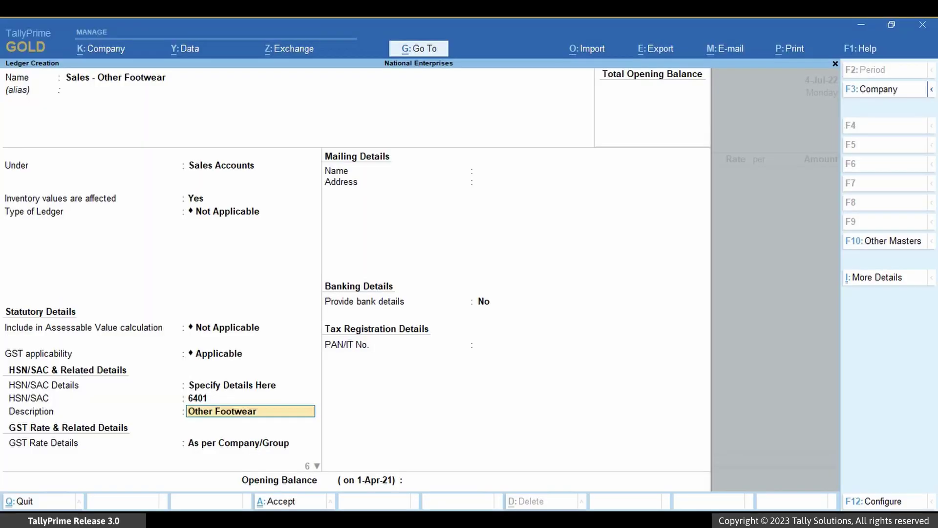
Switch the ledger to slab-based GST and enter the first slab: up to 1,000 at 5%
{"action": "key", "text": "Return"}
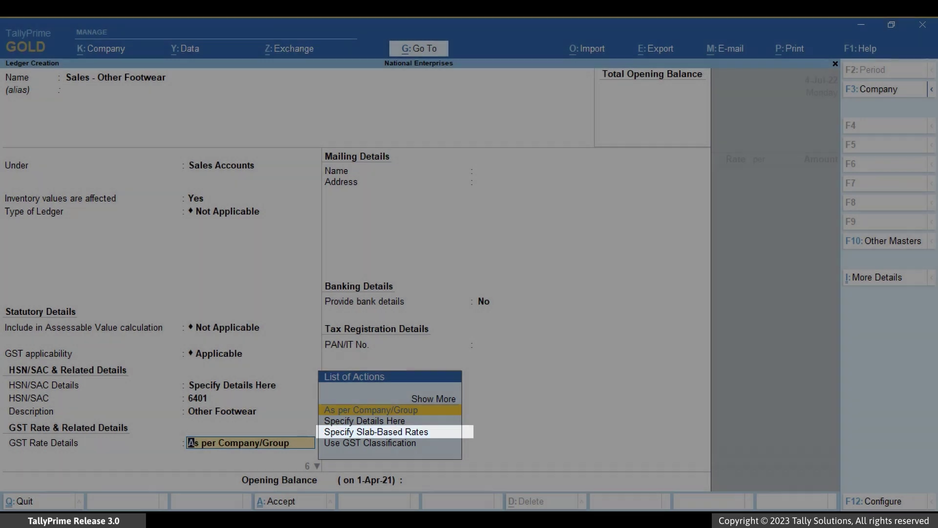
{"action": "left_click", "coordinate": [376, 432]}
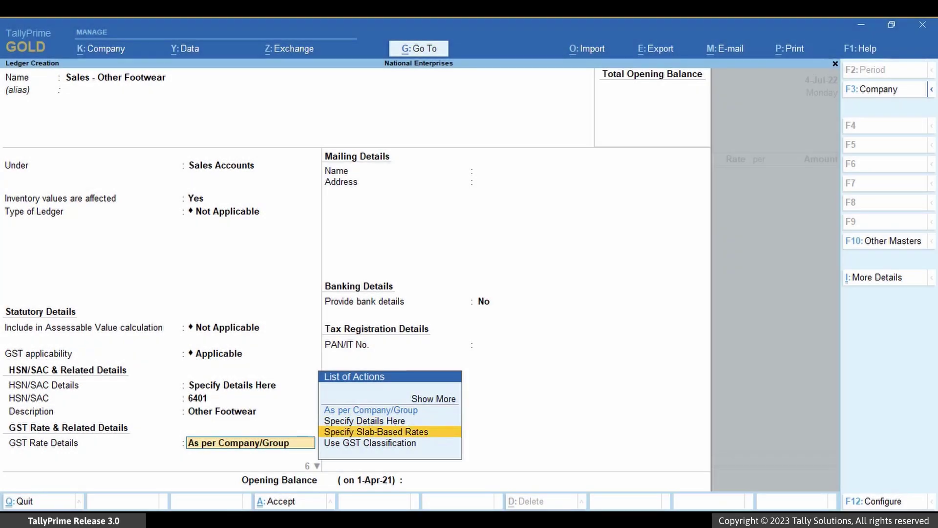
{"action": "key", "text": "Return"}
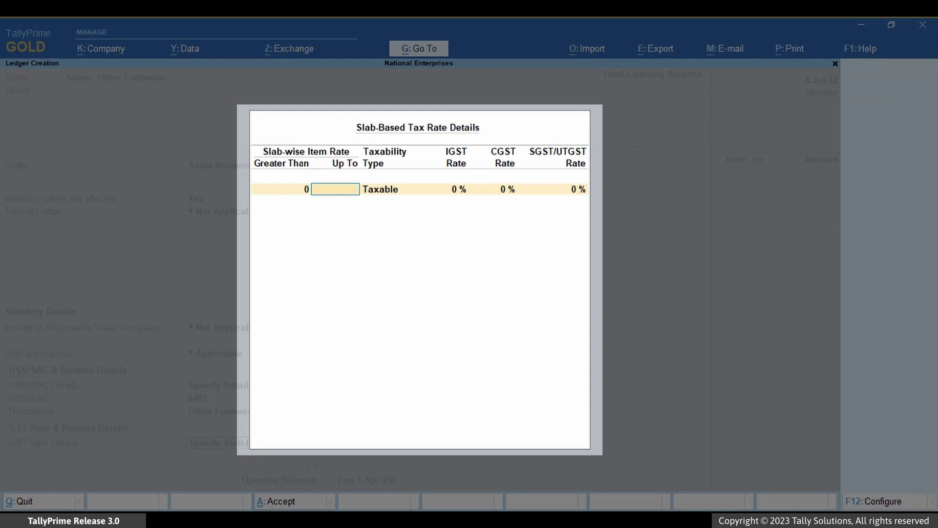
{"action": "type", "text": "1000"}
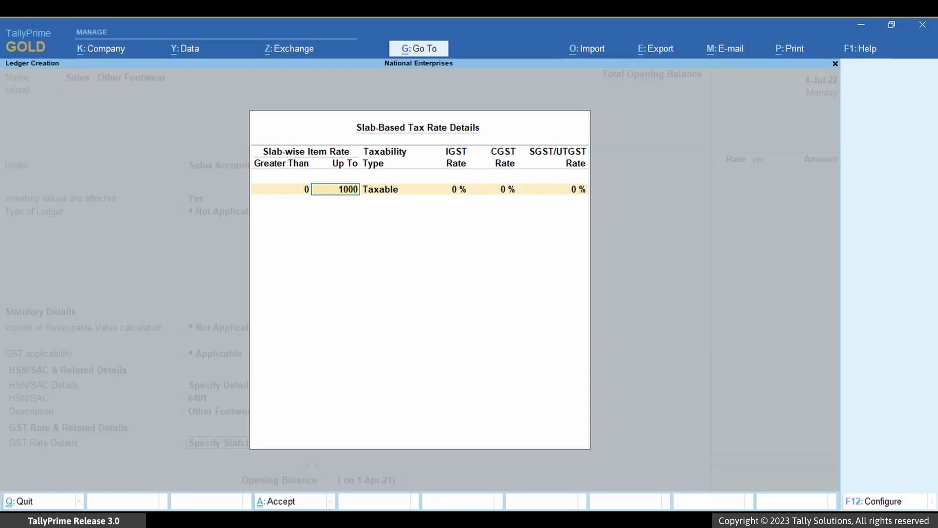
{"action": "key", "text": "Return"}
{"action": "key", "text": "Return"}
{"action": "type", "text": "5"}
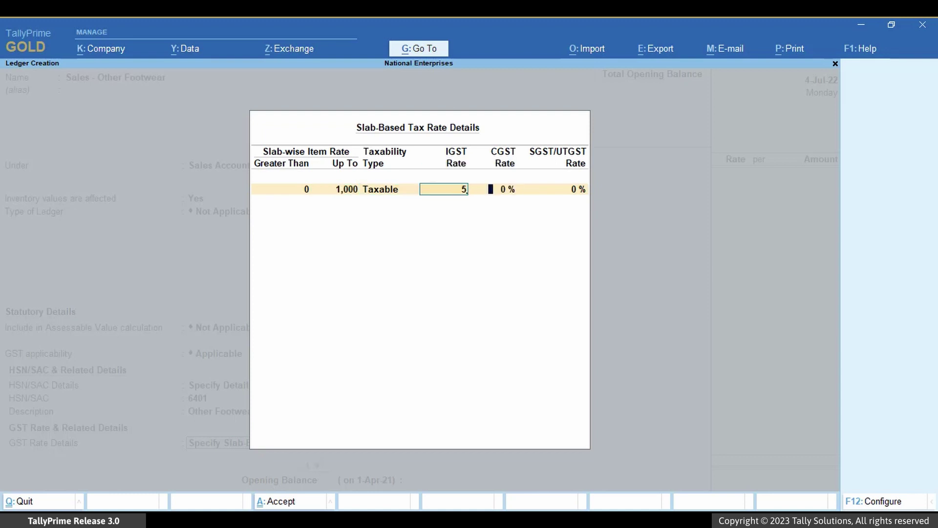
Add the second slab from 1,000 to 10,000 at 12% IGST
{"action": "key", "text": "Return"}
{"action": "key", "text": "Return"}
{"action": "key", "text": "Return"}
{"action": "type", "text": "100000"}
{"action": "key", "text": "Return"}
{"action": "key", "text": "Return"}
{"action": "type", "text": "12"}
{"action": "key", "text": "Return"}
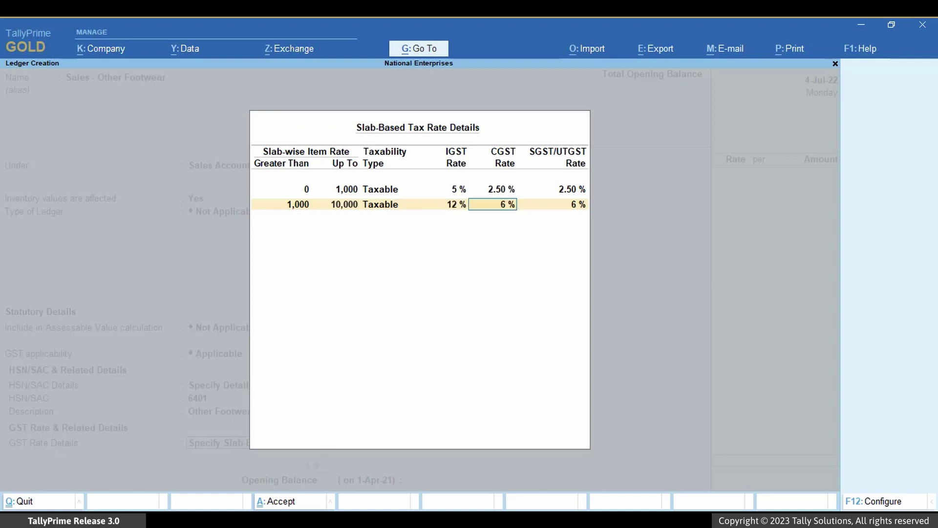
{"action": "key", "text": "Return"}
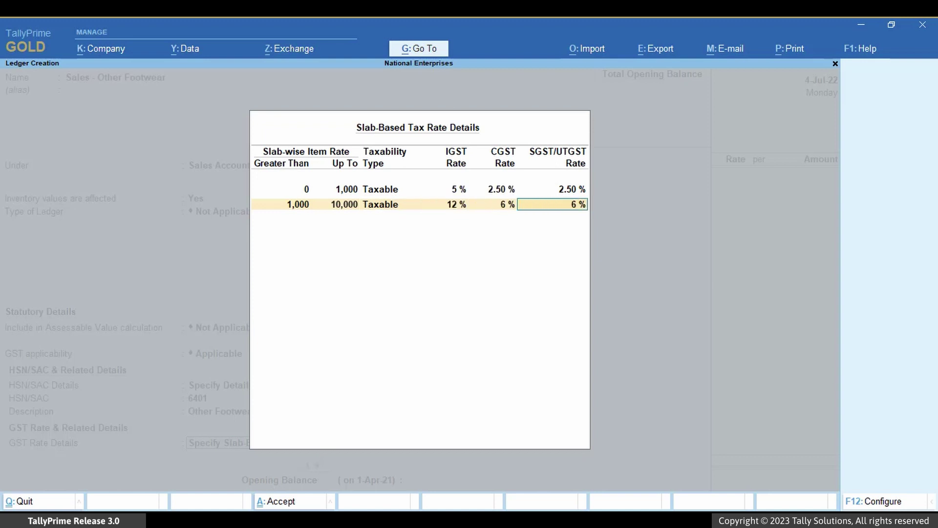
{"action": "key", "text": "Return"}
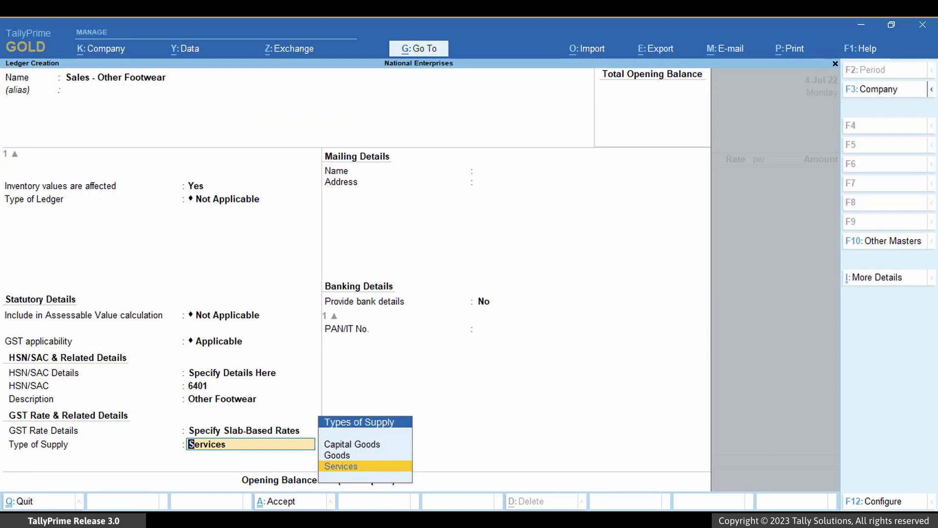
Set the ledger's type of supply to Goods
{"action": "key", "text": "Up"}
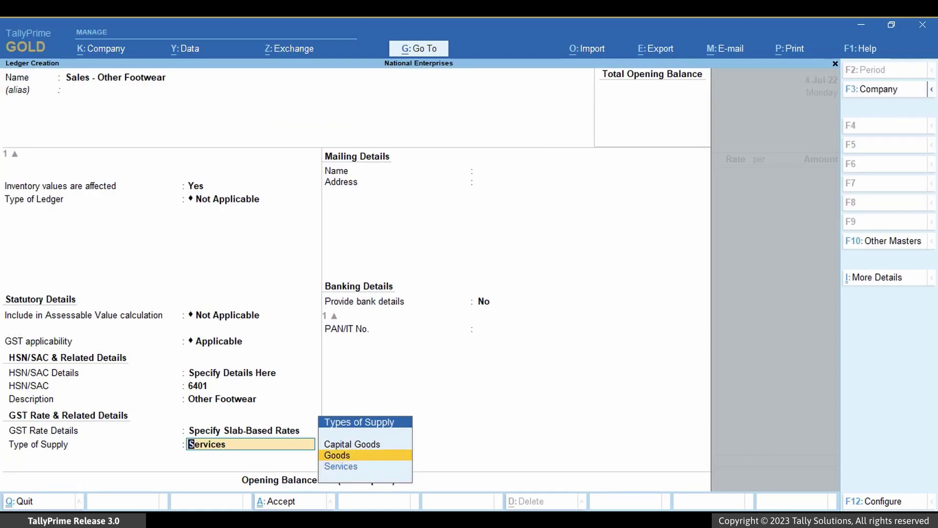
{"action": "key", "text": "Return"}
{"action": "key", "text": "Return"}
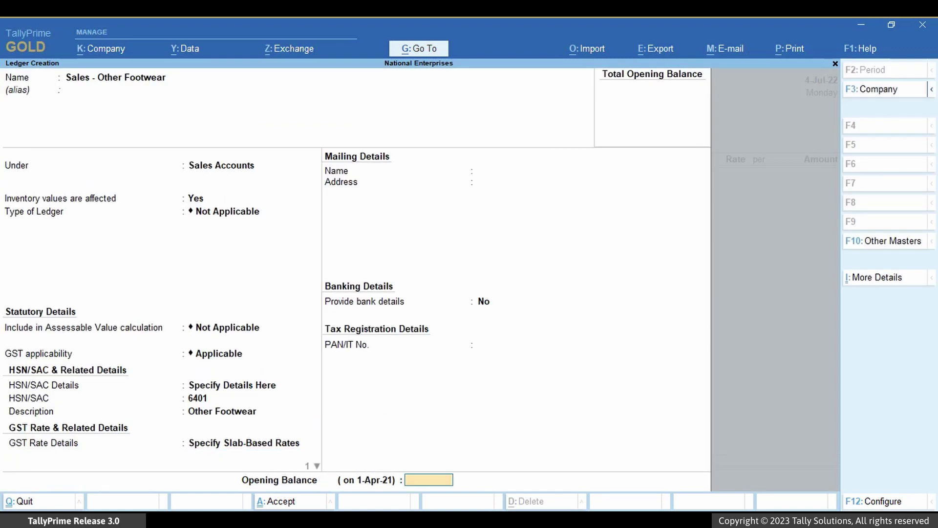
{"action": "key", "text": "Return"}
Save the Sales - Other Footwear ledger and start a new Sales voucher
{"action": "key", "text": "y"}
{"action": "key", "text": "alt+g"}
{"action": "key", "text": "Up"}
{"action": "key", "text": "Up"}
{"action": "key", "text": "Up"}
{"action": "key", "text": "Up"}
{"action": "key", "text": "Up"}
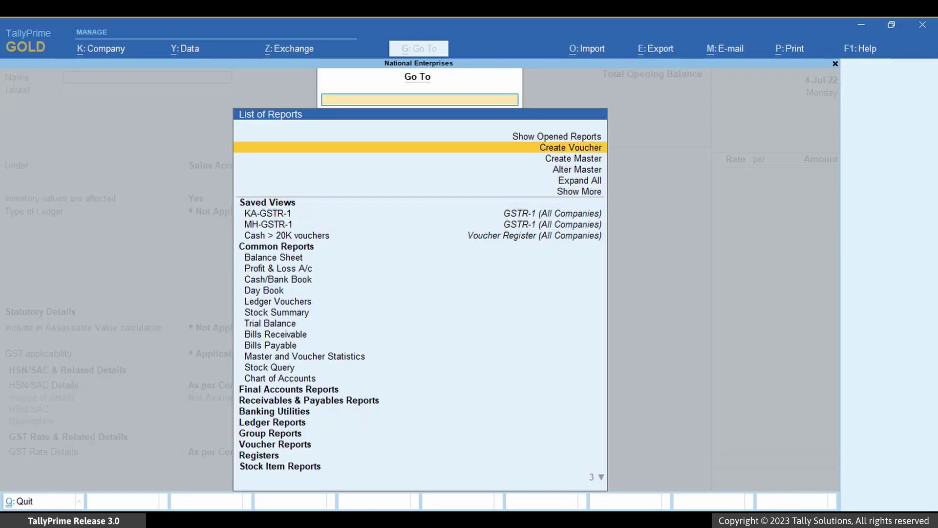
{"action": "key", "text": "Return"}
Enter the party, the Sales - Other Footwear ledger and 25 units of Other Footwear
{"action": "key", "text": "Return"}
{"action": "key", "text": "Down"}
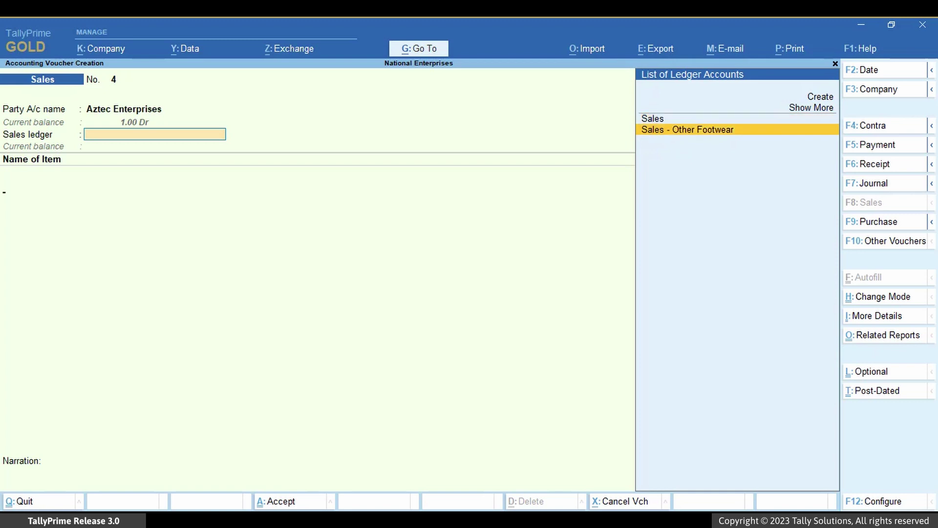
{"action": "key", "text": "Return"}
{"action": "key", "text": "Return"}
{"action": "type", "text": "25"}
{"action": "key", "text": "Return"}
{"action": "type", "text": "990"}
{"action": "key", "text": "Return"}
{"action": "key", "text": "Return"}
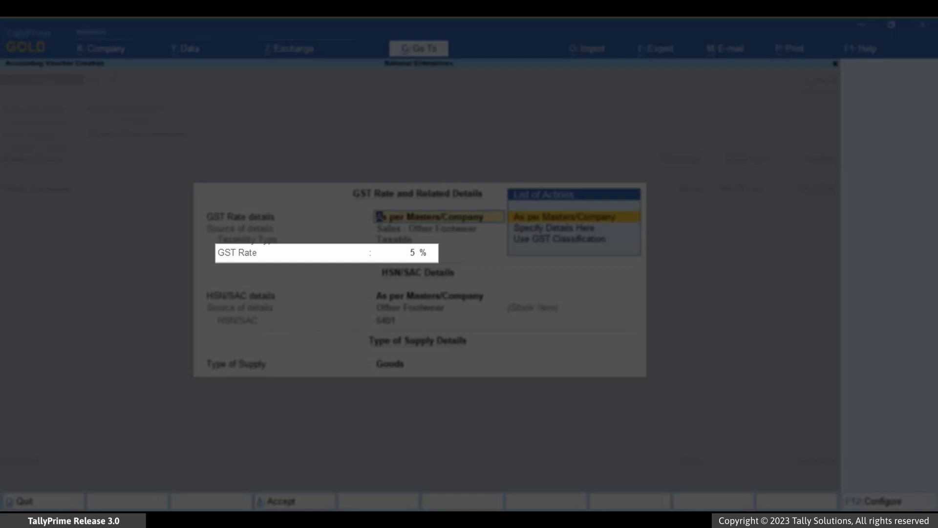
Correct the Other Footwear rate to 1,200, giving a 30,000 amount
{"action": "key", "text": "Escape"}
{"action": "key", "text": "y"}
{"action": "key", "text": "BackSpace"}
{"action": "type", "text": "1200"}
{"action": "key", "text": "Return"}
{"action": "key", "text": "Return"}
{"action": "key", "text": "Return"}
{"action": "key", "text": "Return"}
{"action": "key", "text": "Return"}
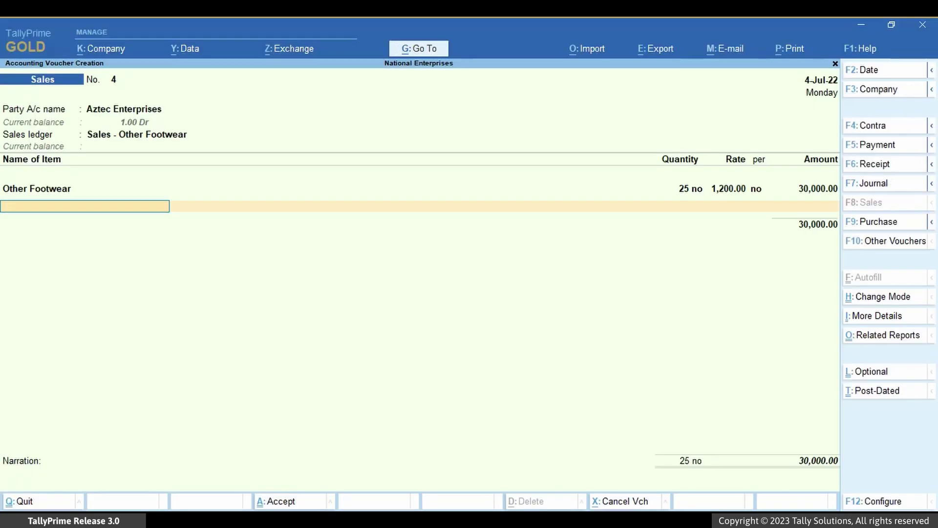
Add IGST of 3,600 and review the detailed GST tax analysis before the total
{"action": "key", "text": "Return"}
{"action": "type", "text": "IGST"}
{"action": "key", "text": "Return"}
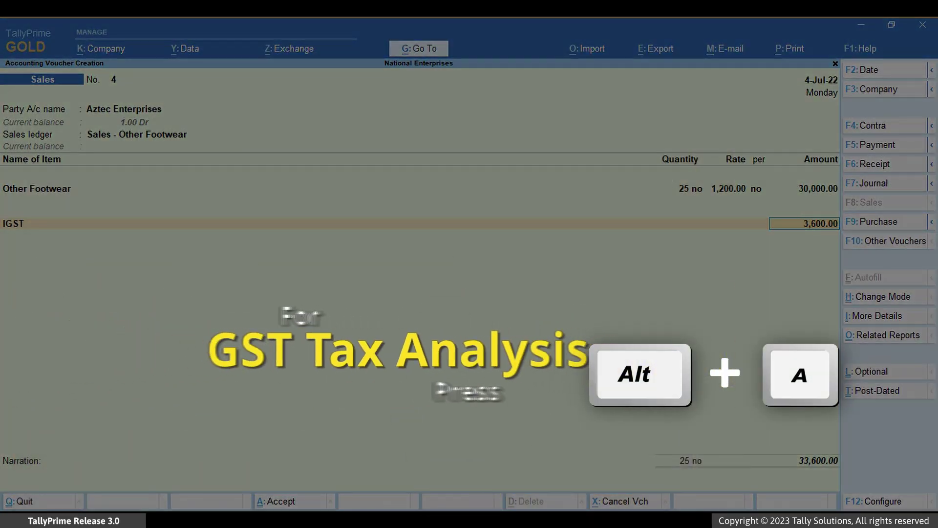
{"action": "key", "text": "Return"}
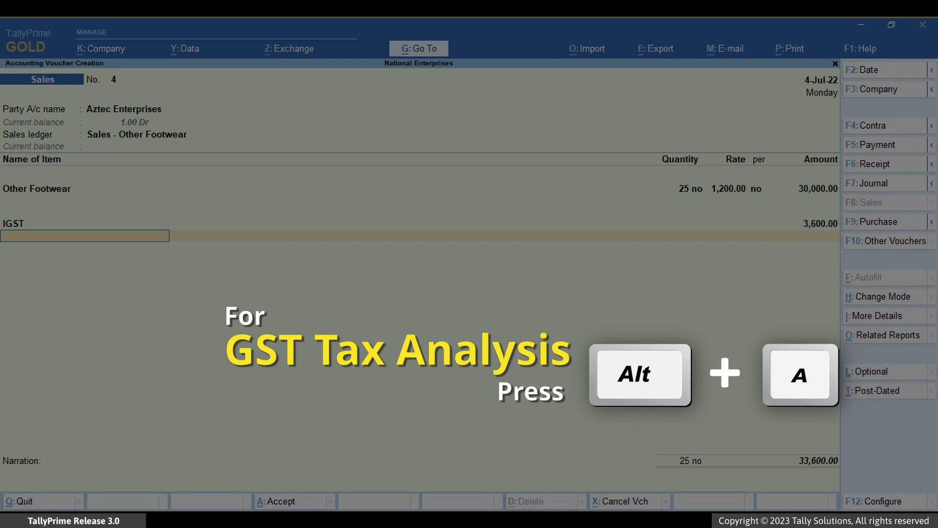
{"action": "key", "text": "alt+a"}
{"action": "key", "text": "alt+F5"}
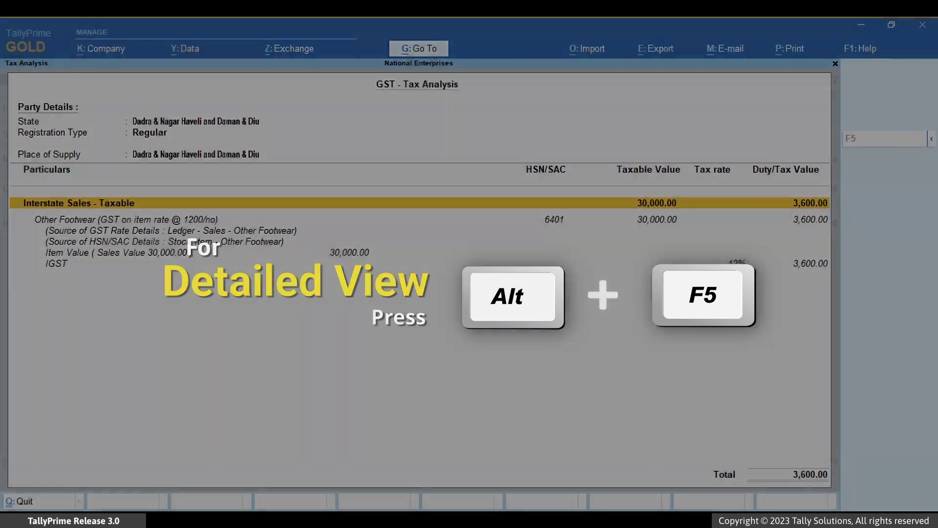
{"action": "key", "text": "Escape"}
{"action": "key", "text": "Return"}
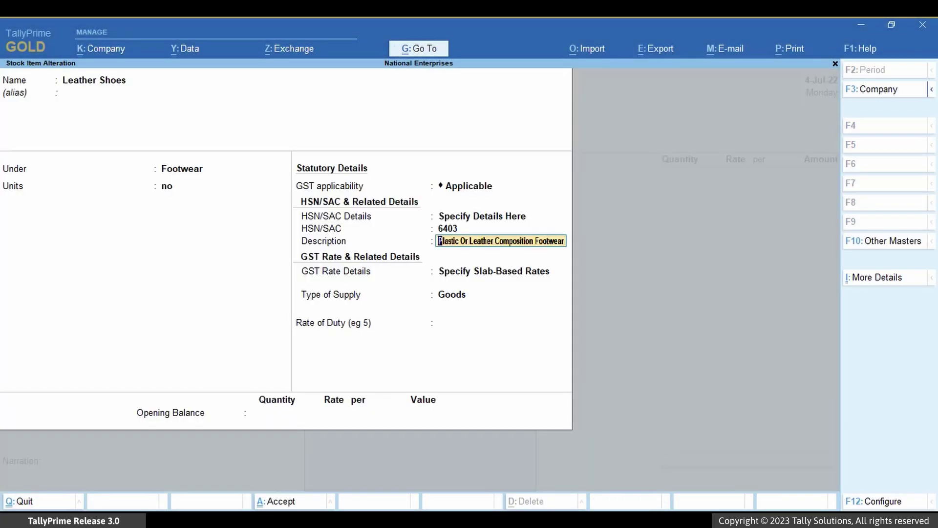
{"action": "key", "text": "Return"}
{"action": "key", "text": "Return"}
{"action": "key", "text": "Return"}
{"action": "key", "text": "Return"}
{"action": "key", "text": "Return"}
{"action": "key", "text": "Return"}
{"action": "key", "text": "Return"}
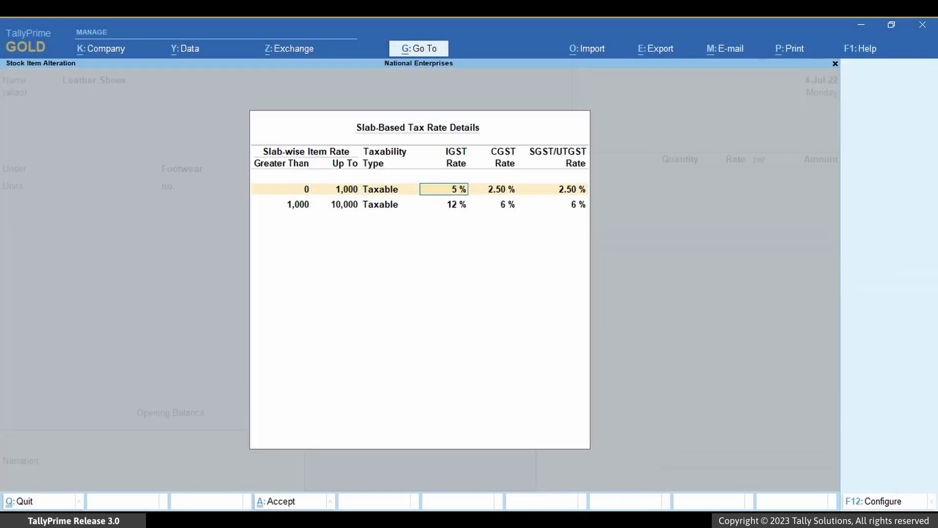
Set the second Leather Shoes slab to 18% IGST effective from 1-Jul-22
{"action": "type", "text": "18"}
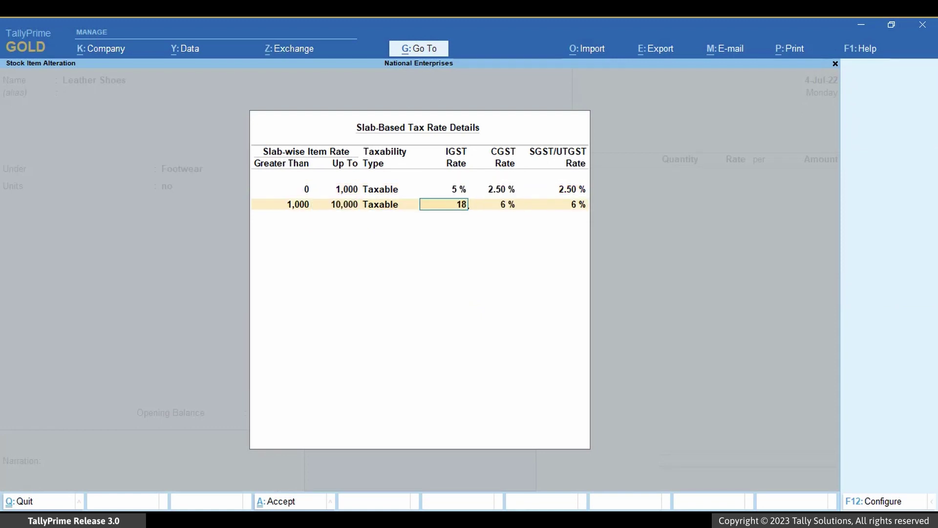
{"action": "key", "text": "Return"}
{"action": "key", "text": "Return"}
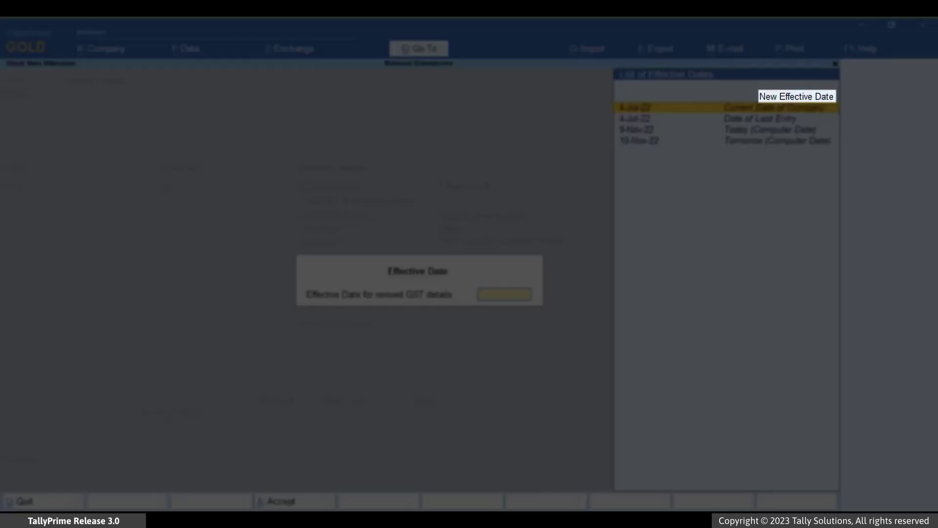
{"action": "key", "text": "Up"}
{"action": "key", "text": "Return"}
{"action": "type", "text": "1-jul-22"}
{"action": "key", "text": "Return"}
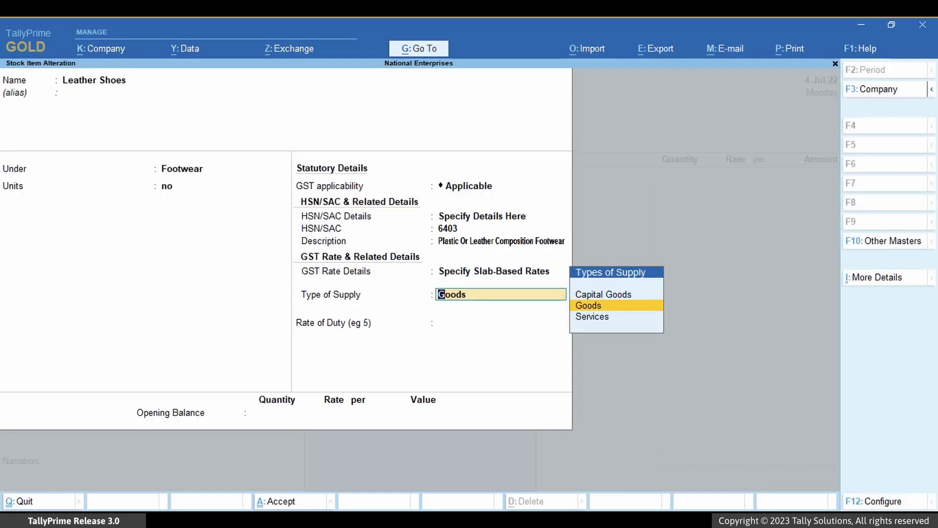
{"action": "key", "text": "Return"}
{"action": "key", "text": "Return"}
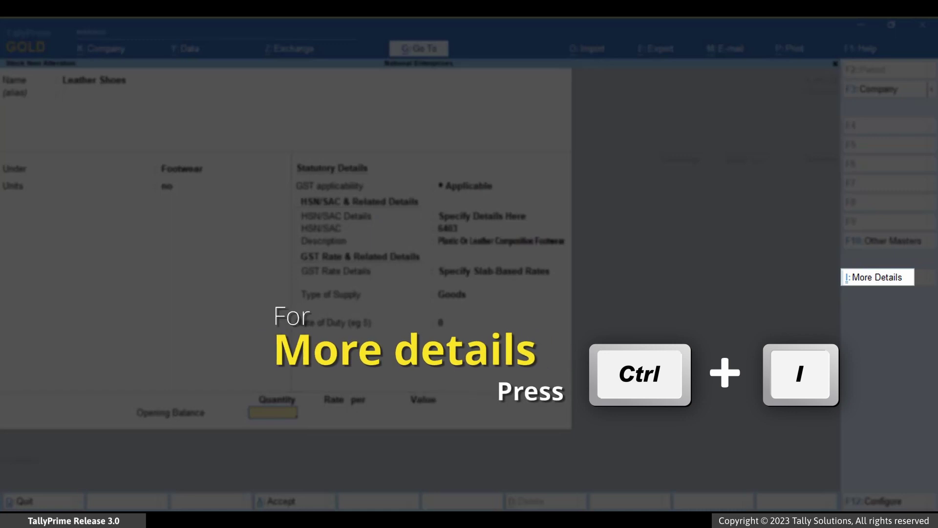
Show the full list of Leather Shoes stock item details with Show More
{"action": "key", "text": "ctrl+i"}
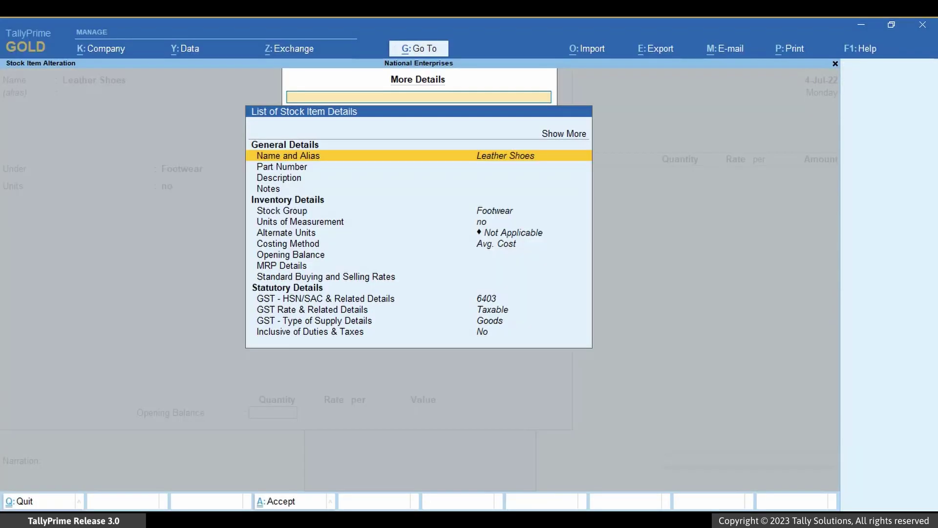
{"action": "key", "text": "Up"}
{"action": "key", "text": "Return"}
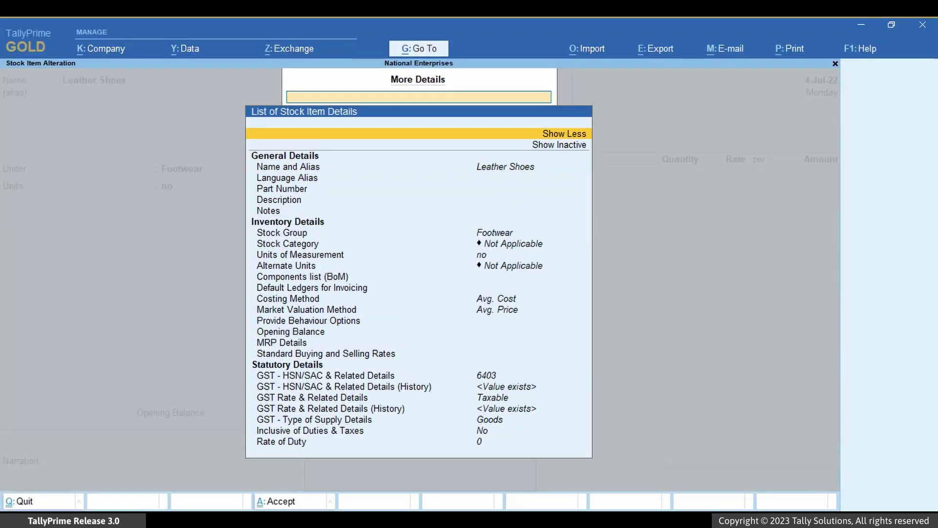
{"action": "key", "text": "Down"}
{"action": "key", "text": "Down"}
{"action": "key", "text": "Down"}
{"action": "key", "text": "Down"}
{"action": "key", "text": "Down"}
{"action": "key", "text": "Down"}
{"action": "key", "text": "Down"}
{"action": "key", "text": "Down"}
{"action": "key", "text": "Down"}
{"action": "key", "text": "Down"}
{"action": "key", "text": "Down"}
{"action": "key", "text": "Down"}
{"action": "key", "text": "Down"}
{"action": "key", "text": "Down"}
{"action": "key", "text": "Down"}
{"action": "key", "text": "Down"}
{"action": "key", "text": "Down"}
{"action": "key", "text": "Down"}
{"action": "key", "text": "Down"}
{"action": "key", "text": "Down"}
{"action": "key", "text": "Down"}
{"action": "key", "text": "Down"}
{"action": "key", "text": "Down"}
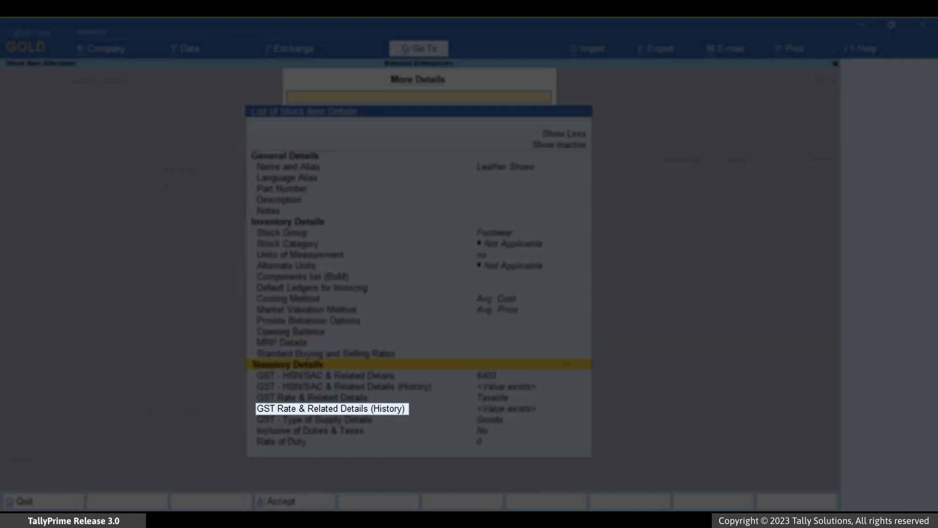